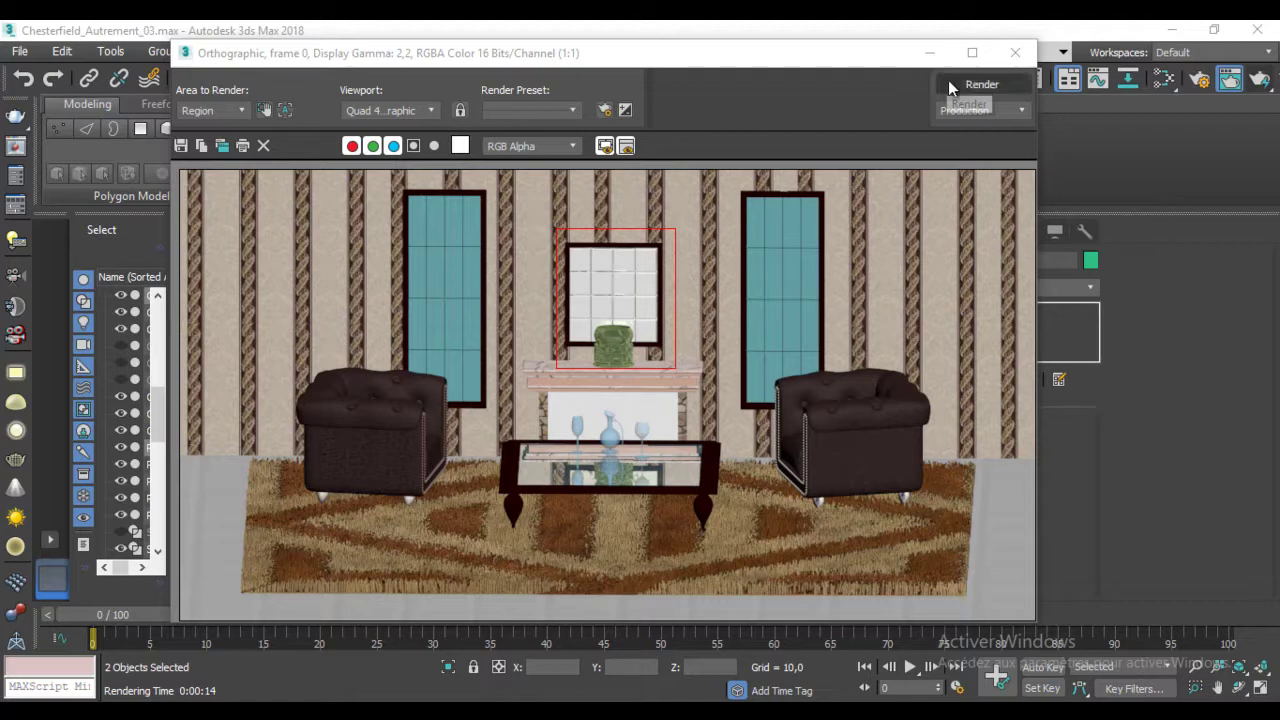
Step: Minimize the rendered frame and zoom out to an angled view of the whole room
left_click(930, 54)
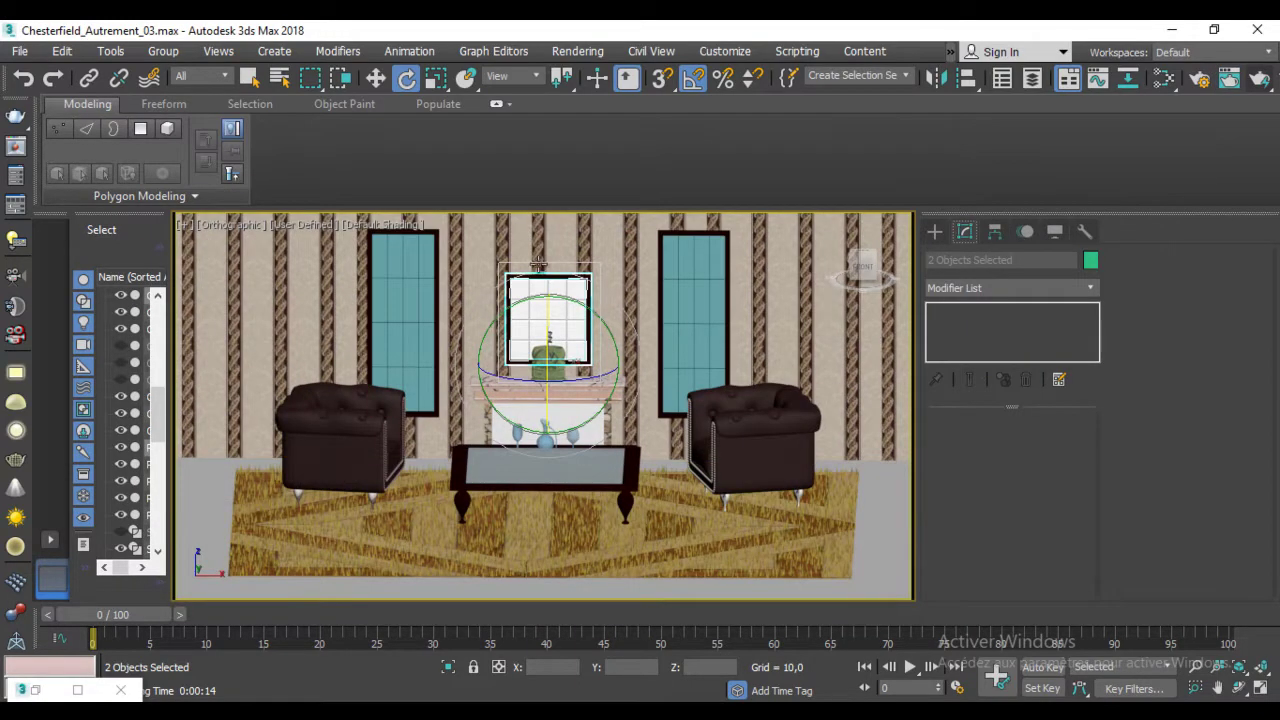
left_click(695, 330)
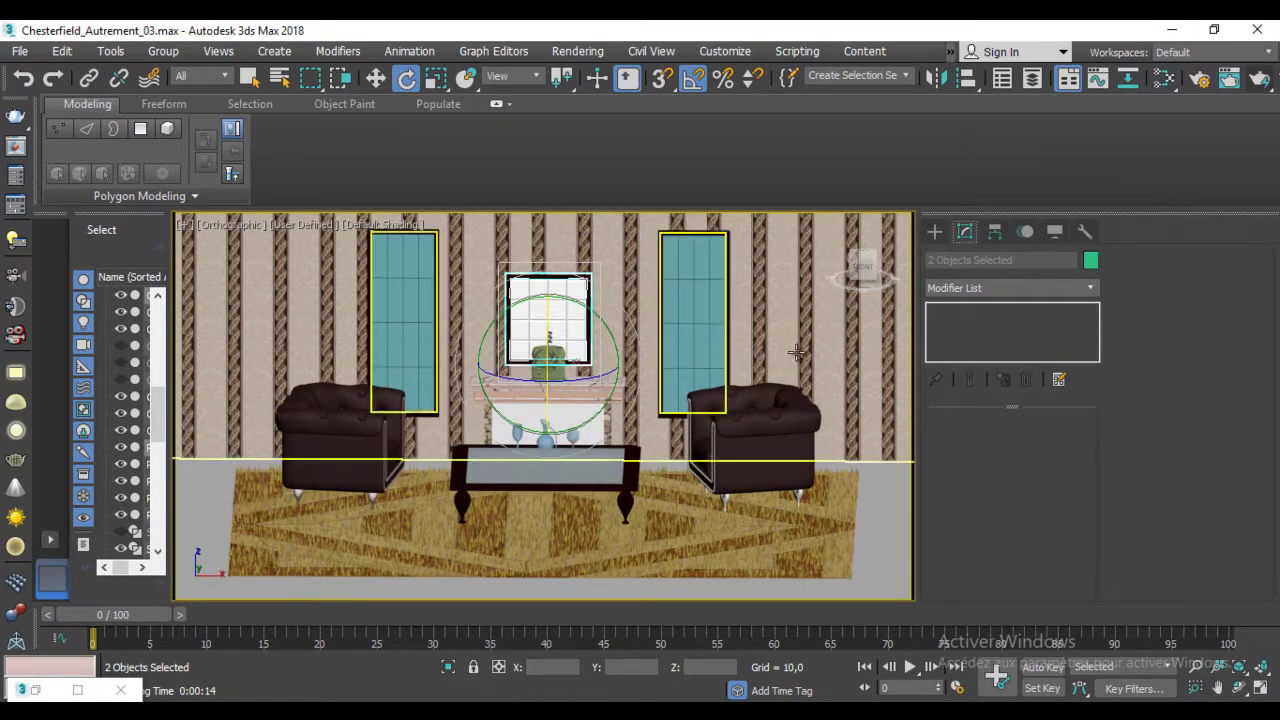
key("q")
key("z")
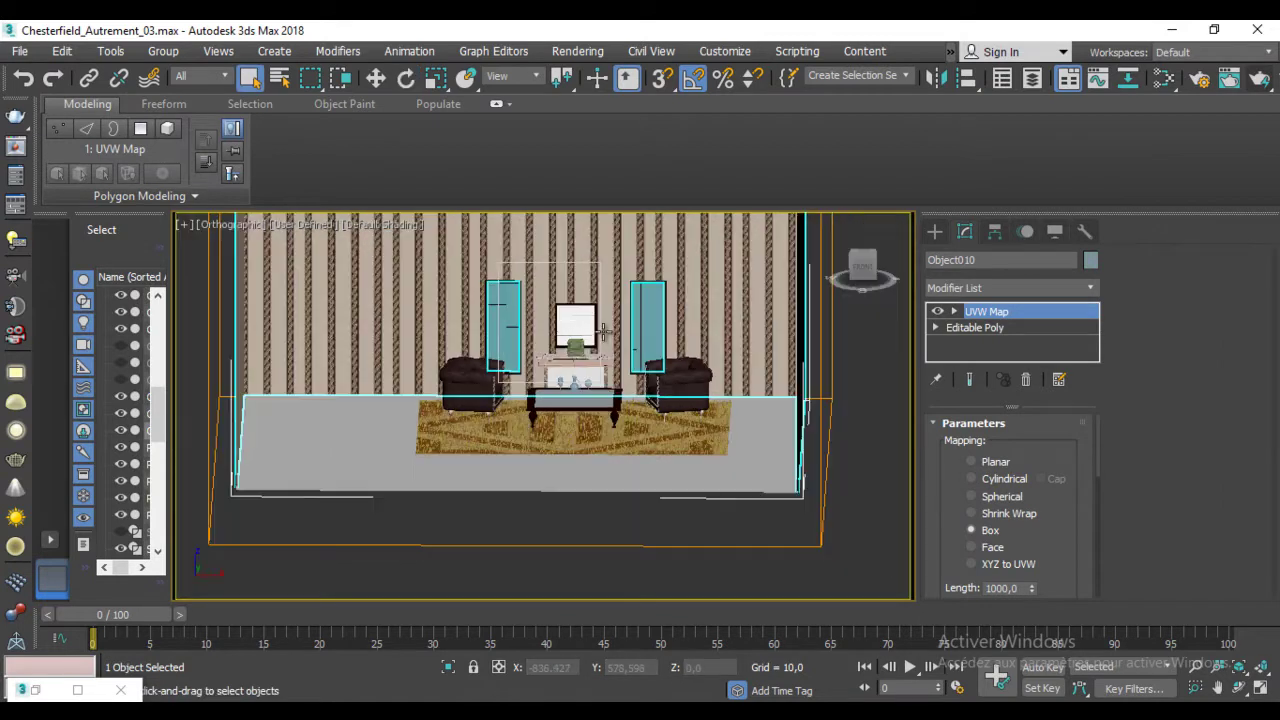
middle_click_drag(810, 331, 632, 362, "alt")
scroll(632, 362, "up", 5)
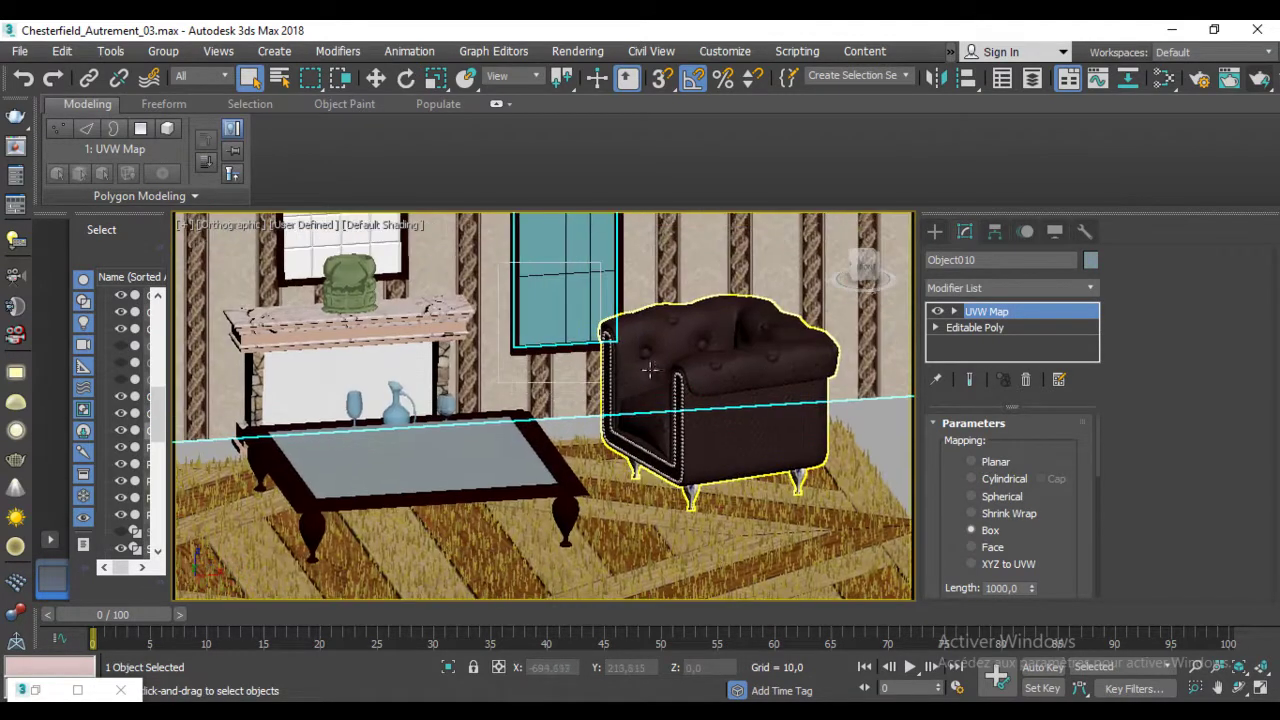
Step: Select the armchair group, zoom in on it, and pan toward the table
left_click(651, 366)
scroll(651, 366, "up", 1)
scroll(648, 366, "up", 3)
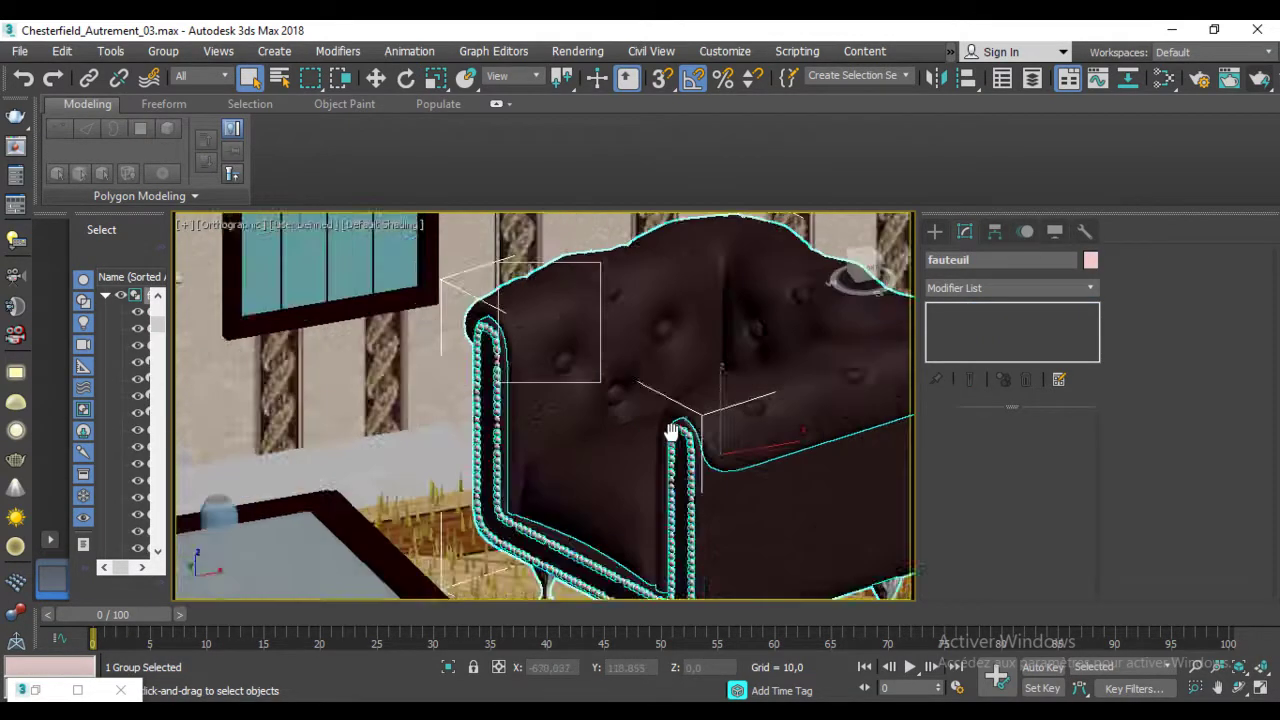
scroll(645, 366, "up", 2)
scroll(643, 366, "up", 1)
scroll(643, 366, "down", 4)
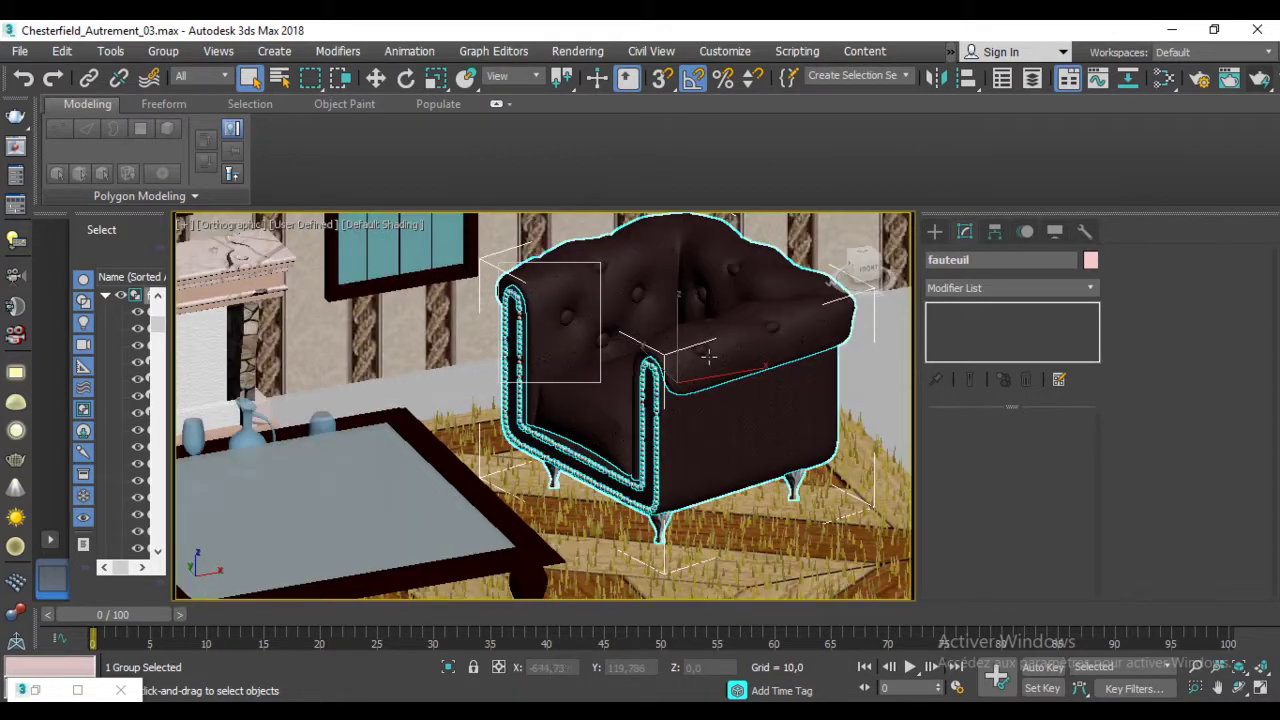
middle_click_drag(568, 374, 789, 311)
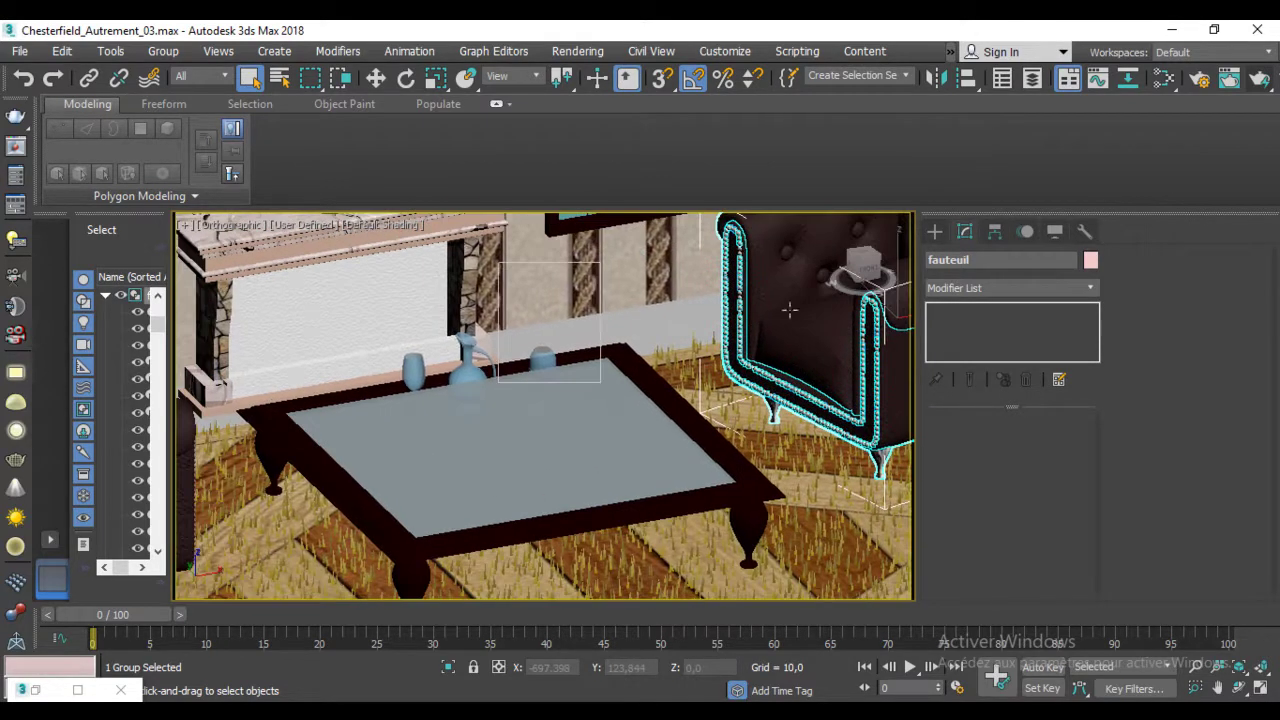
Step: Select the wine glass (Line001) and zoom in on a frontal view of the table
left_click(406, 422)
mouse_move(530, 421)
middle_mouse_down("alt")
mouse_move(474, 420)
mouse_move(528, 422)
middle_mouse_up("alt")
scroll(474, 420, "up", 5)
scroll(474, 405, "up", 3)
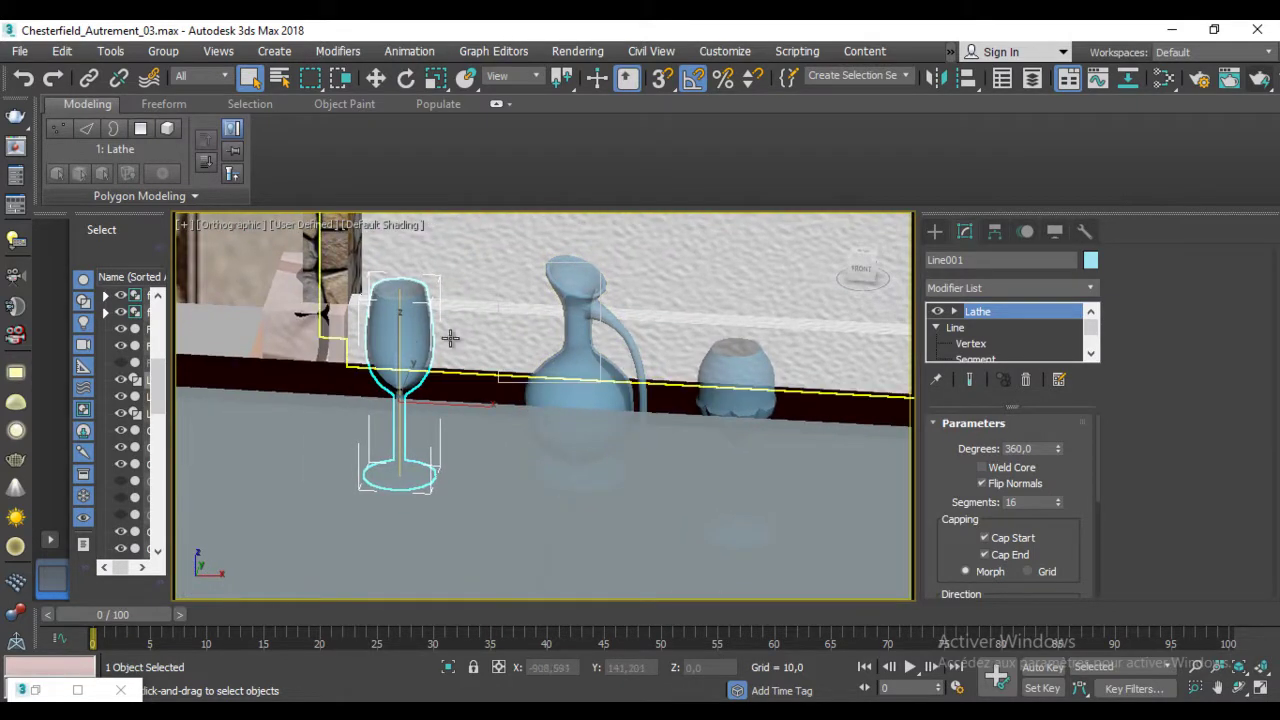
Step: Select the right wine glass, enable Edged Faces, and open the Slate Material Editor
middle_click_drag(517, 346, 600, 360, "alt")
left_click(737, 400)
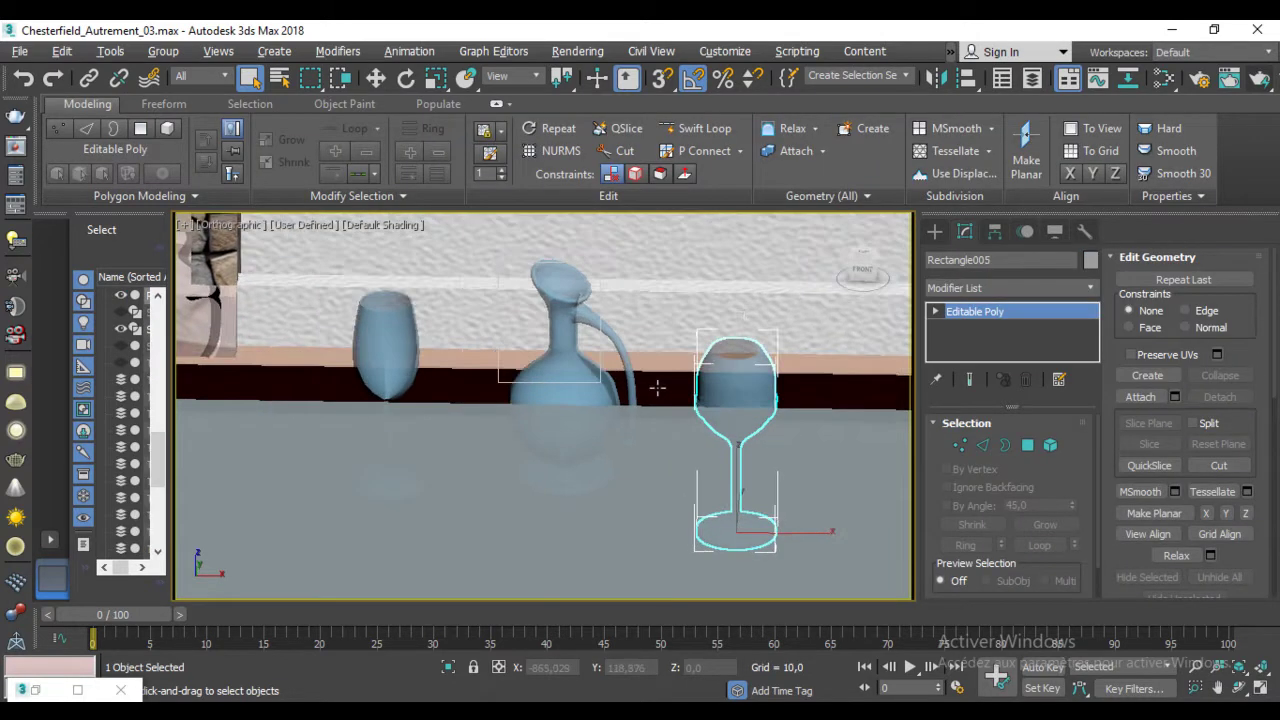
key("F4")
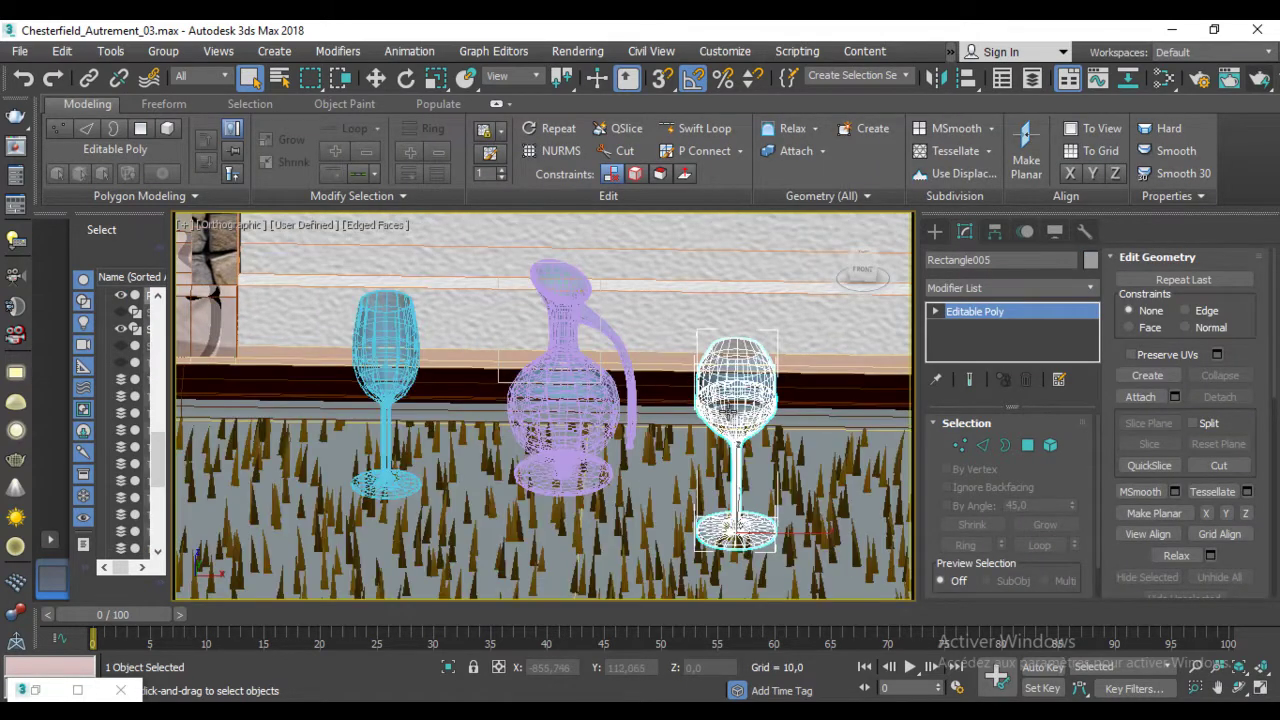
mouse_move(720, 375)
middle_mouse_down("alt")
mouse_move(735, 400)
mouse_move(913, 427)
middle_mouse_up("alt")
key("m")
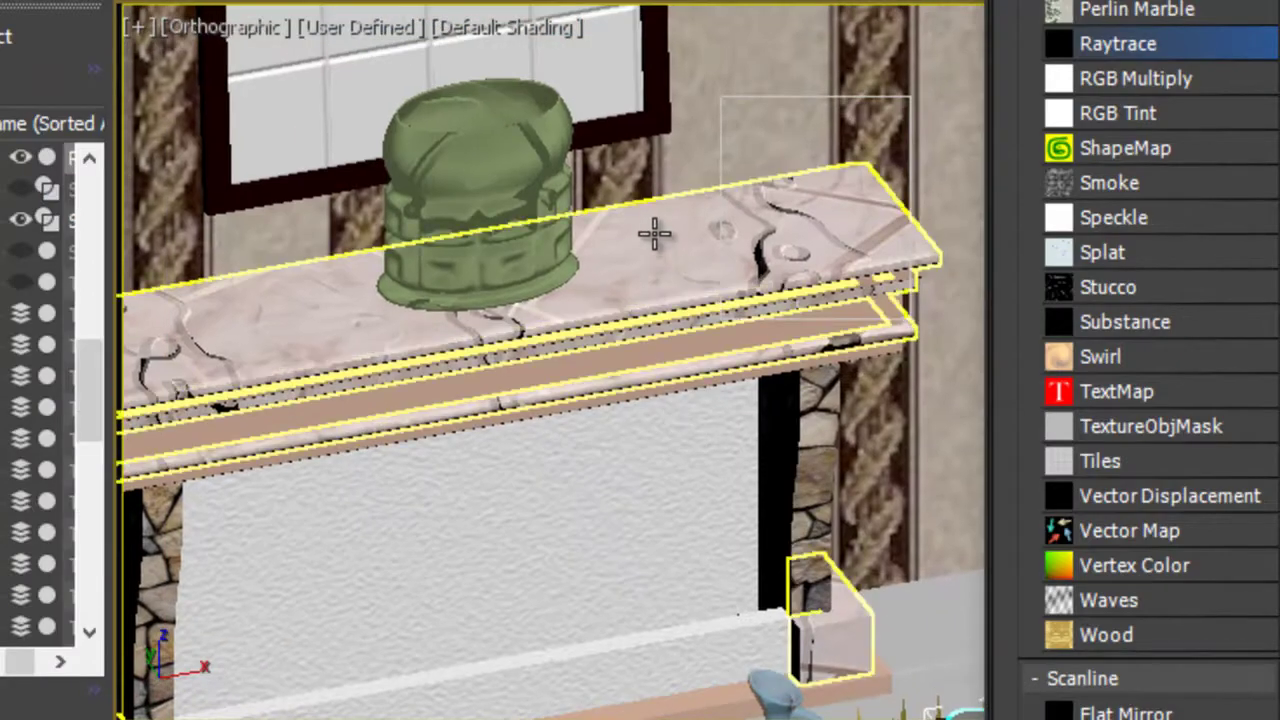
Step: Select the fireplace mantel, then the green pot on it
left_click(654, 234)
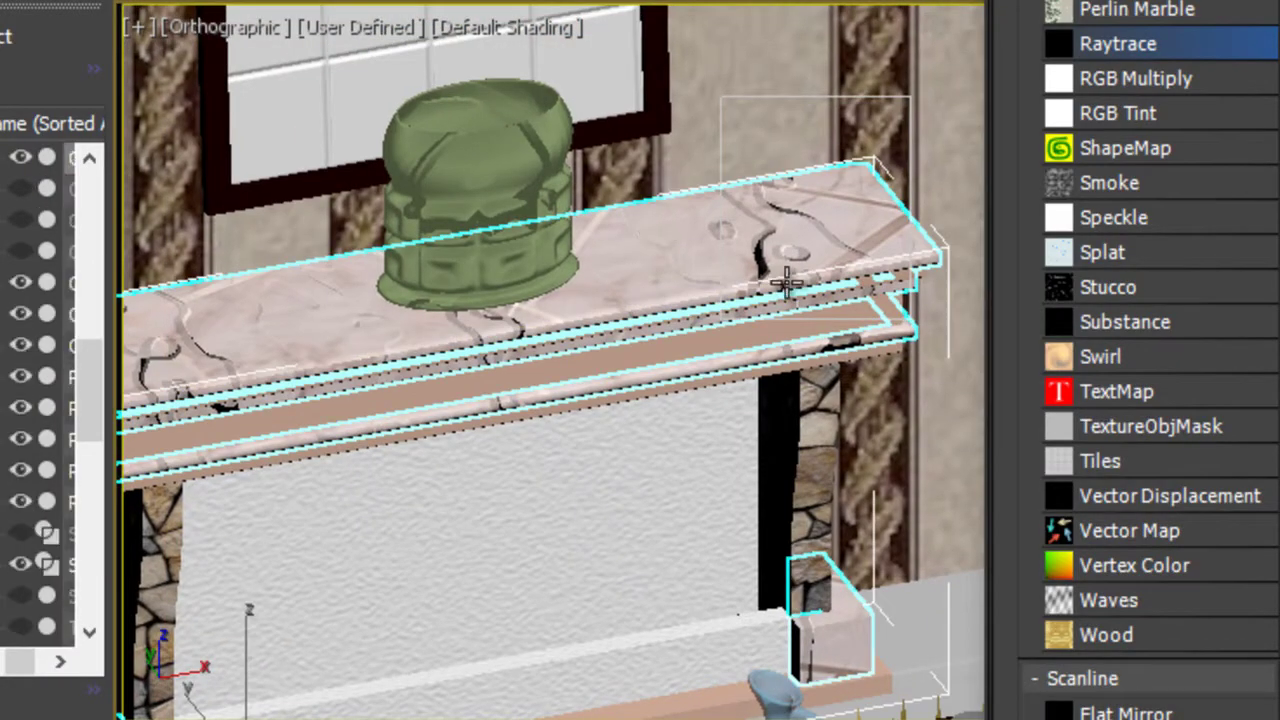
mouse_move(769, 330)
middle_mouse_down("alt")
mouse_move(717, 323)
mouse_move(717, 293)
middle_mouse_up("alt")
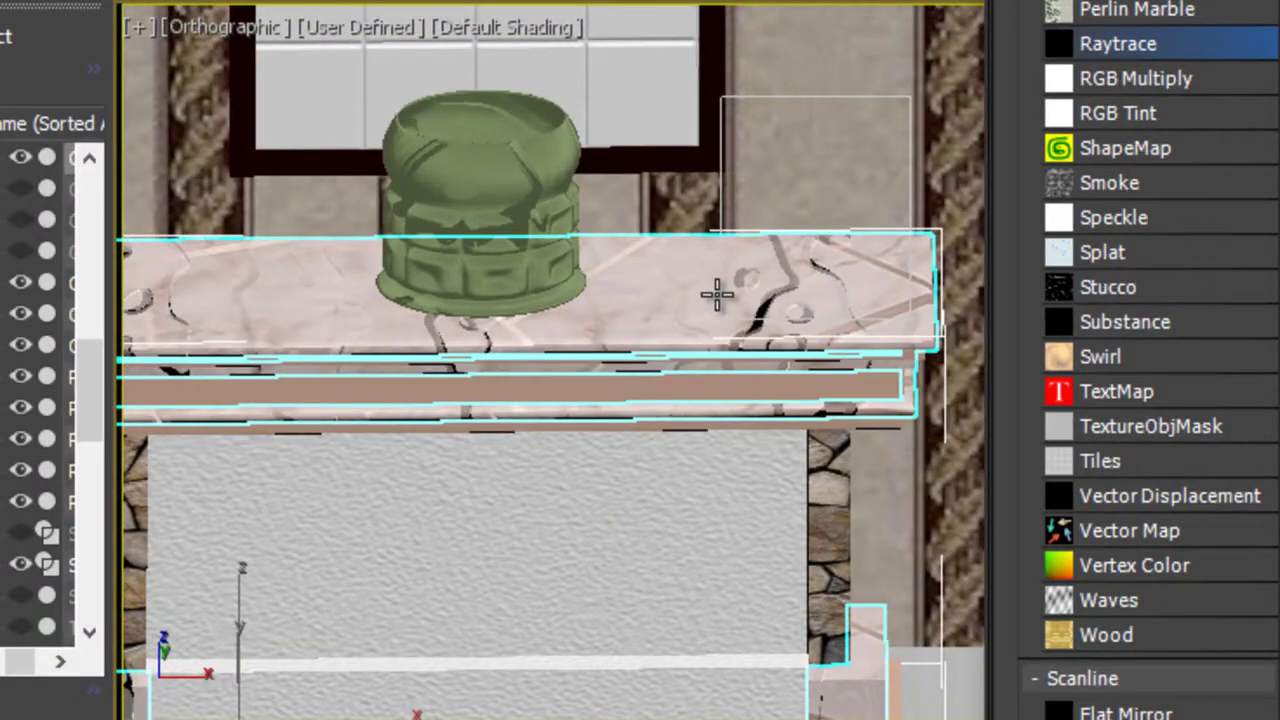
middle_click_drag(606, 294, 900, 290)
left_click(760, 176)
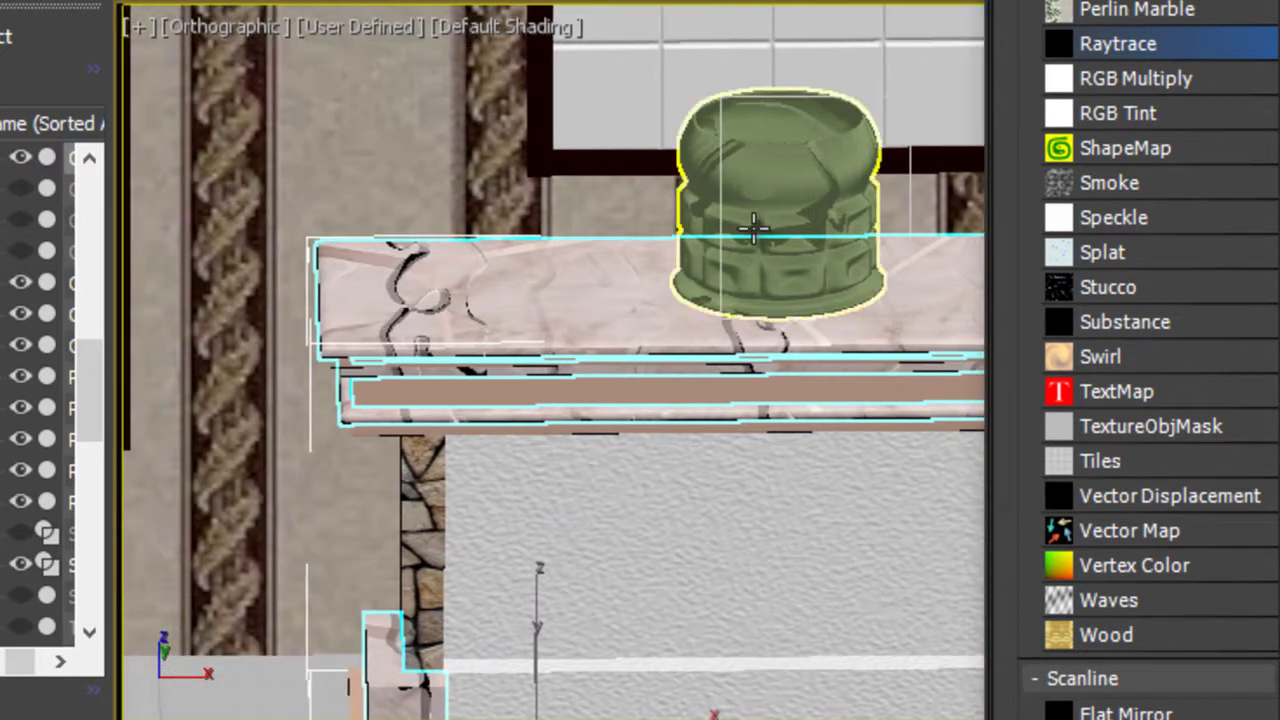
Step: Select the mirror above the mantel and move the view toward the chair and window
mouse_move(838, 262)
middle_mouse_down("alt")
mouse_move(814, 251)
mouse_move(820, 163)
mouse_move(660, 488)
middle_mouse_up("alt")
left_click(626, 146)
mouse_move(626, 146)
middle_mouse_down("alt")
mouse_move(560, 237)
mouse_move(657, 143)
middle_mouse_up("alt")
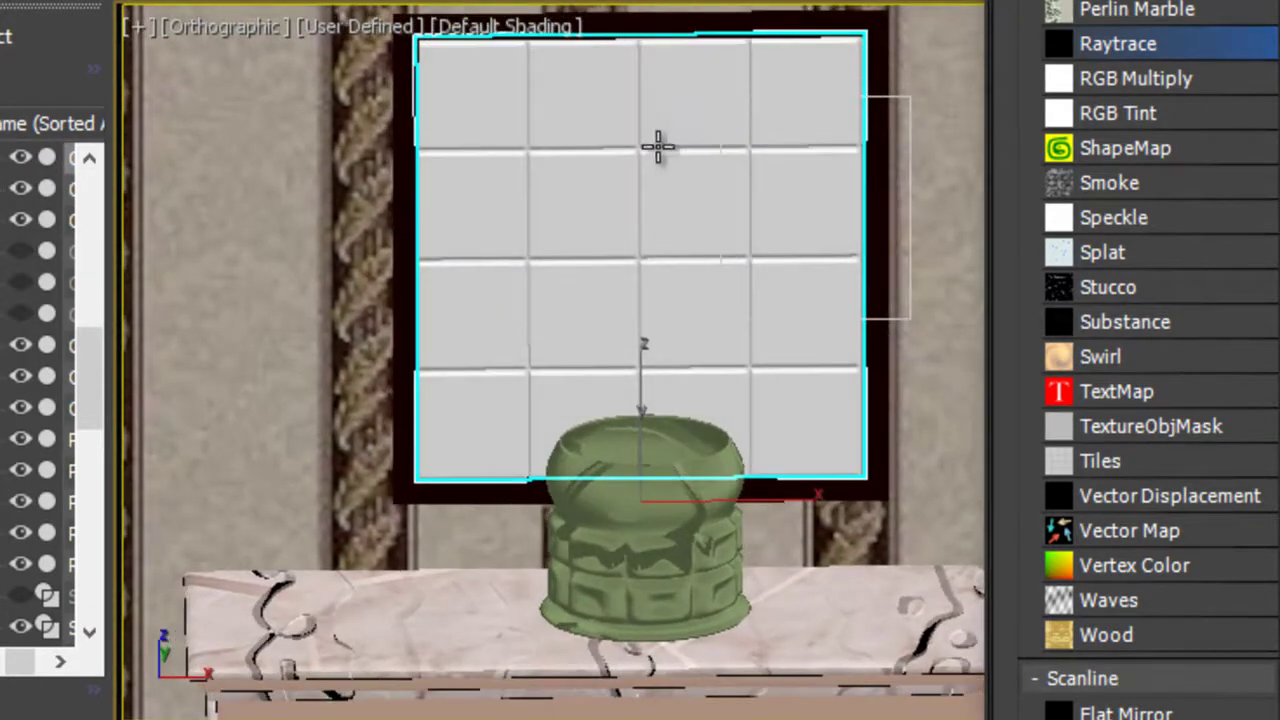
scroll(629, 300, "down", 5)
middle_click_drag(629, 300, 623, 371)
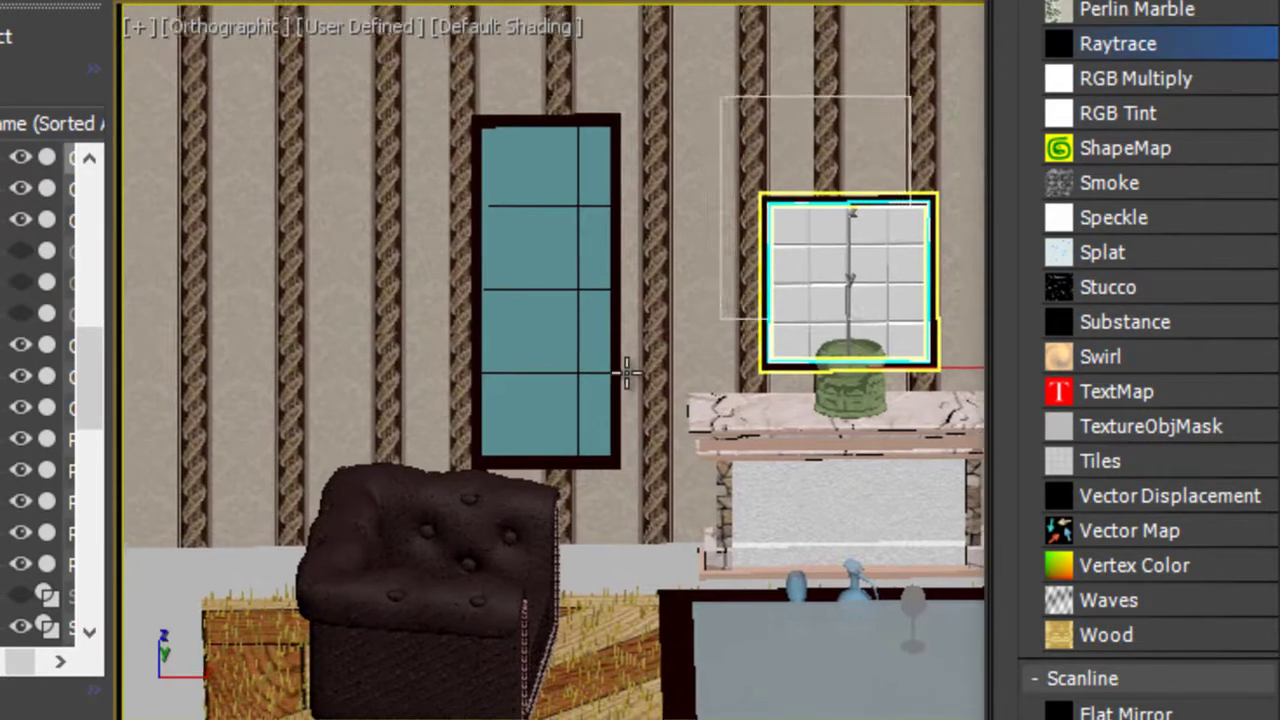
scroll(570, 120, "up", 5)
Step: Select the floor, then the tall window, viewing the wall straight on
left_click(629, 386)
mouse_move(637, 270)
middle_mouse_down("alt")
mouse_move(692, 299)
mouse_move(621, 284)
mouse_move(543, 357)
mouse_move(586, 200)
middle_mouse_up("alt")
left_click(586, 200)
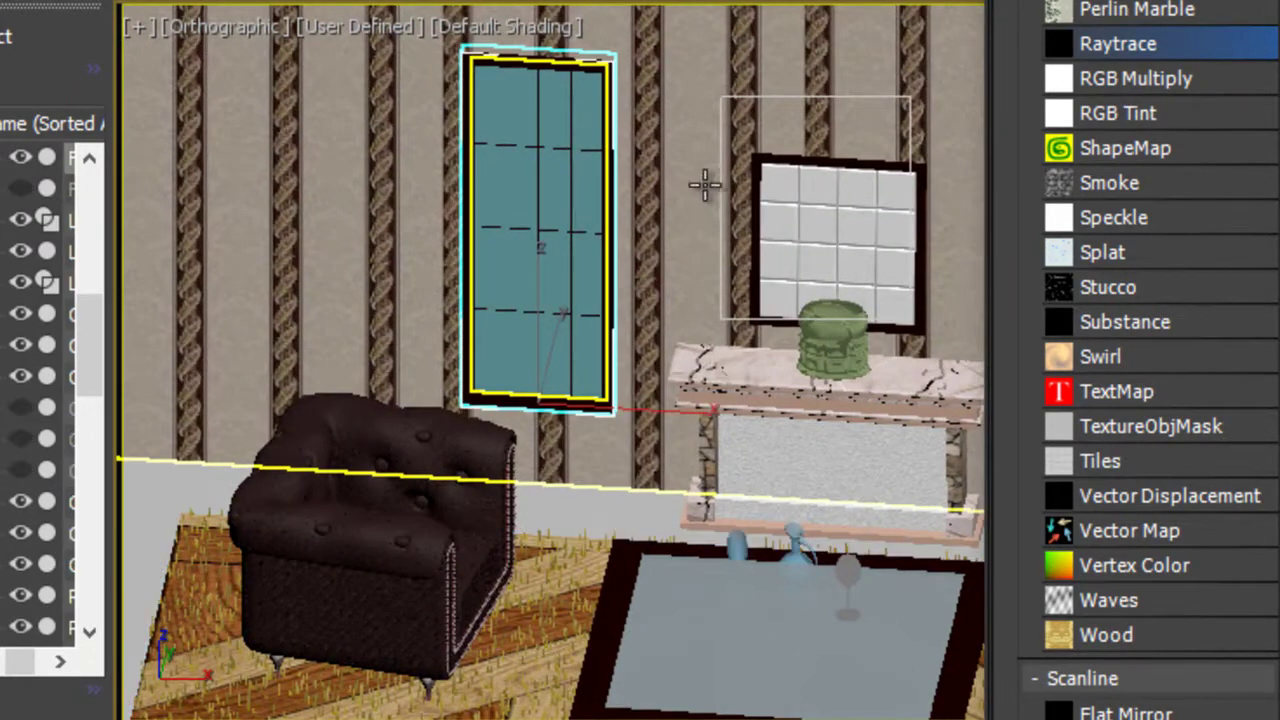
scroll(571, 320, "down", 2)
mouse_move(571, 320)
middle_mouse_down("alt")
mouse_move(614, 400)
mouse_move(437, 440)
middle_mouse_up("alt")
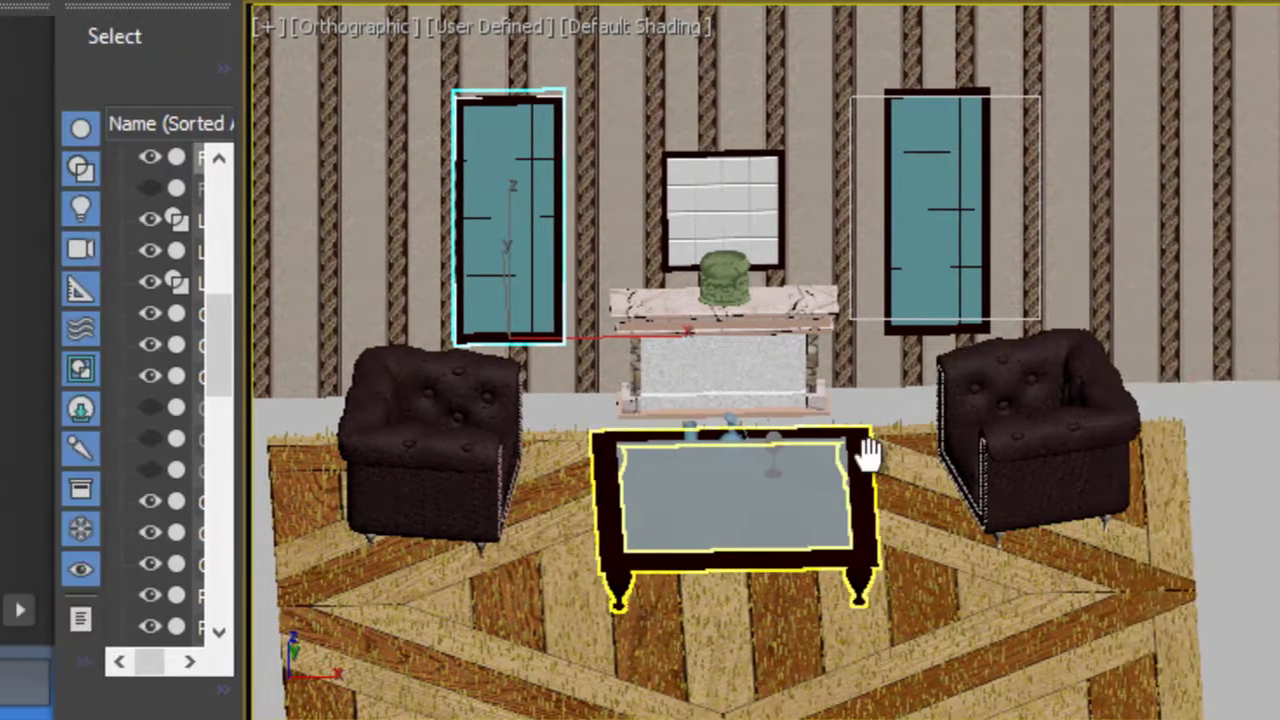
Step: Move to the coffee table, select the rug, and view it from directly above
scroll(857, 449, "down", 2)
middle_click_drag(857, 449, 1171, 386)
scroll(1170, 388, "up", 4)
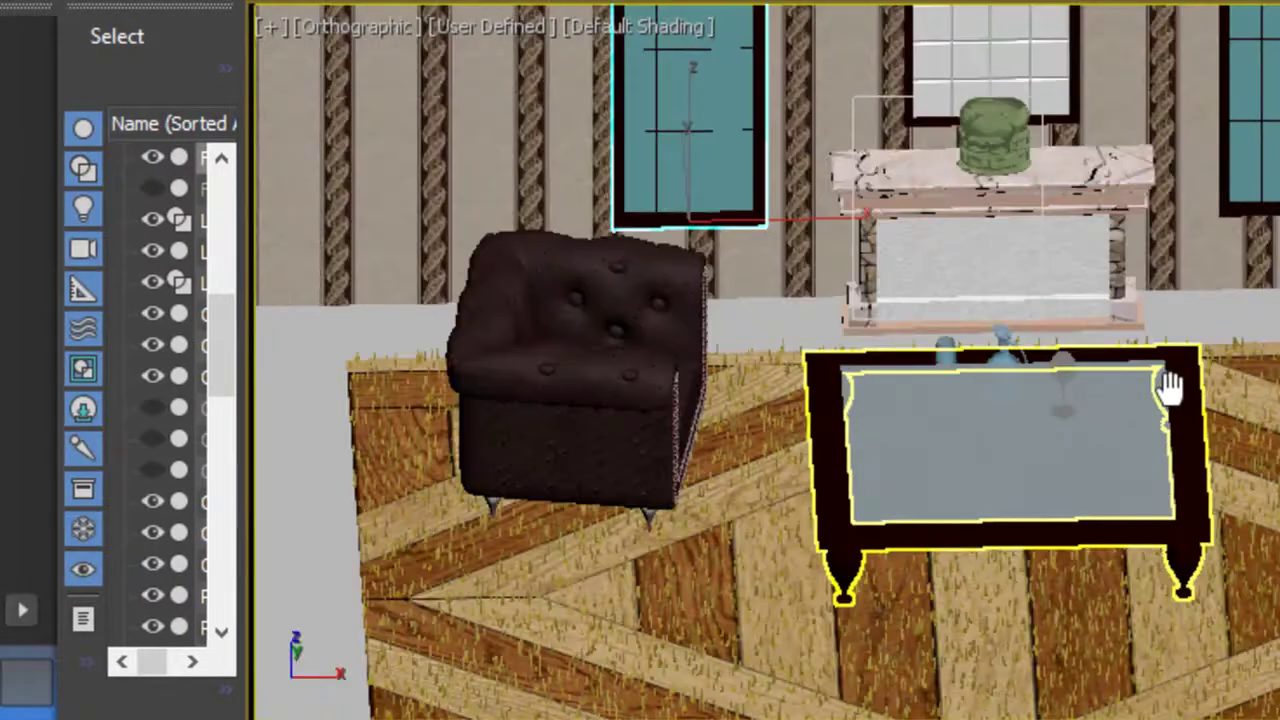
middle_click_drag(1171, 434, 1137, 543, "alt")
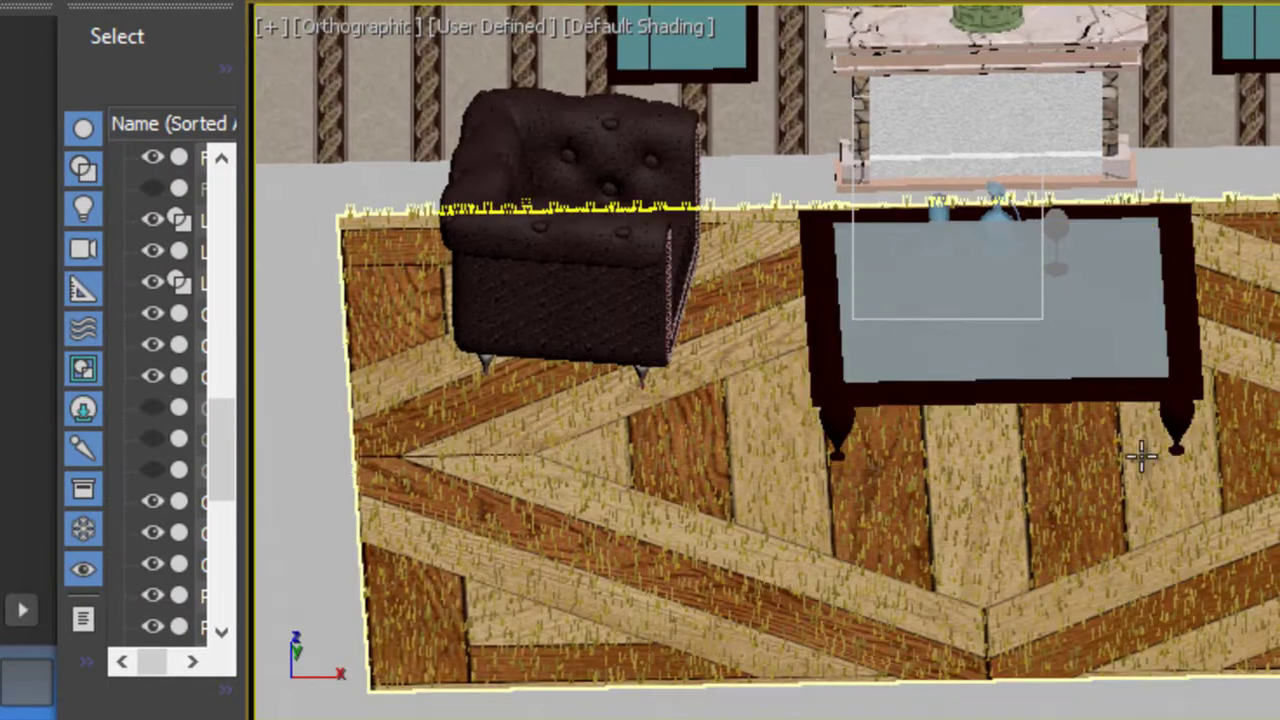
left_click(1140, 450)
middle_click_drag(1133, 410, 1157, 409, "alt")
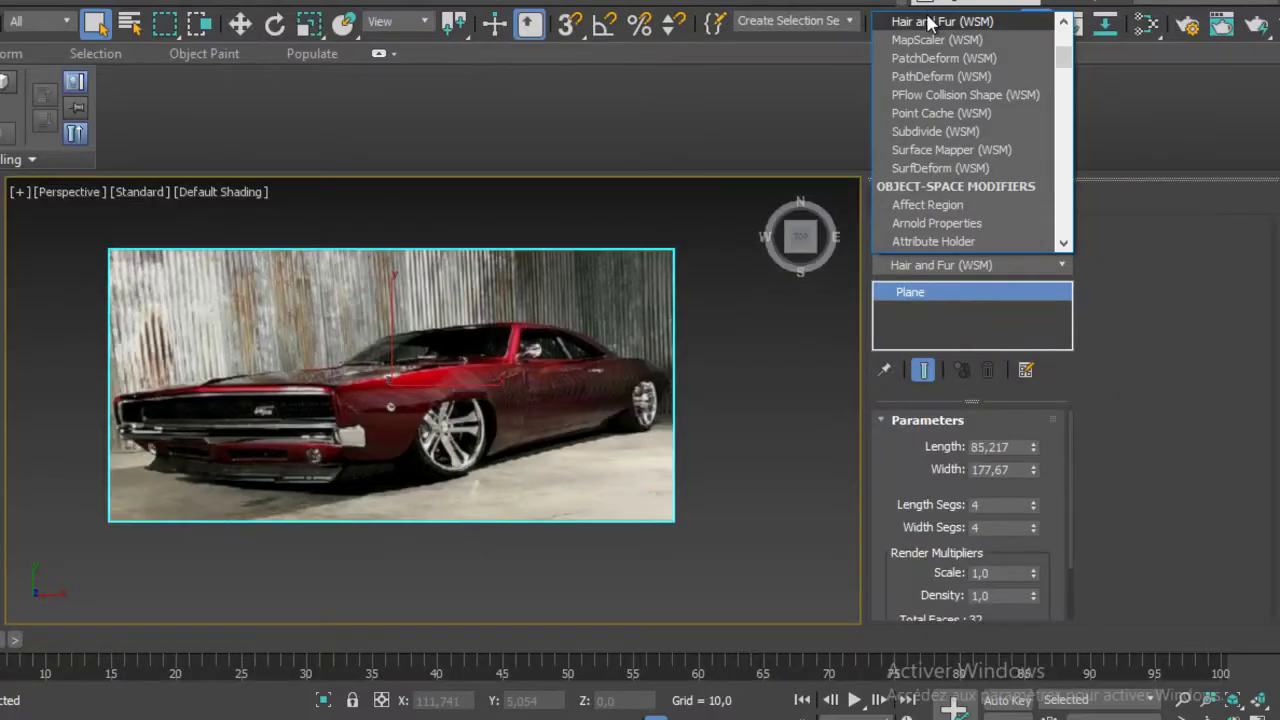
Step: Add Hair and Fur (WSM) to the car-photo plane, view it at an angle, and render
left_click(930, 22)
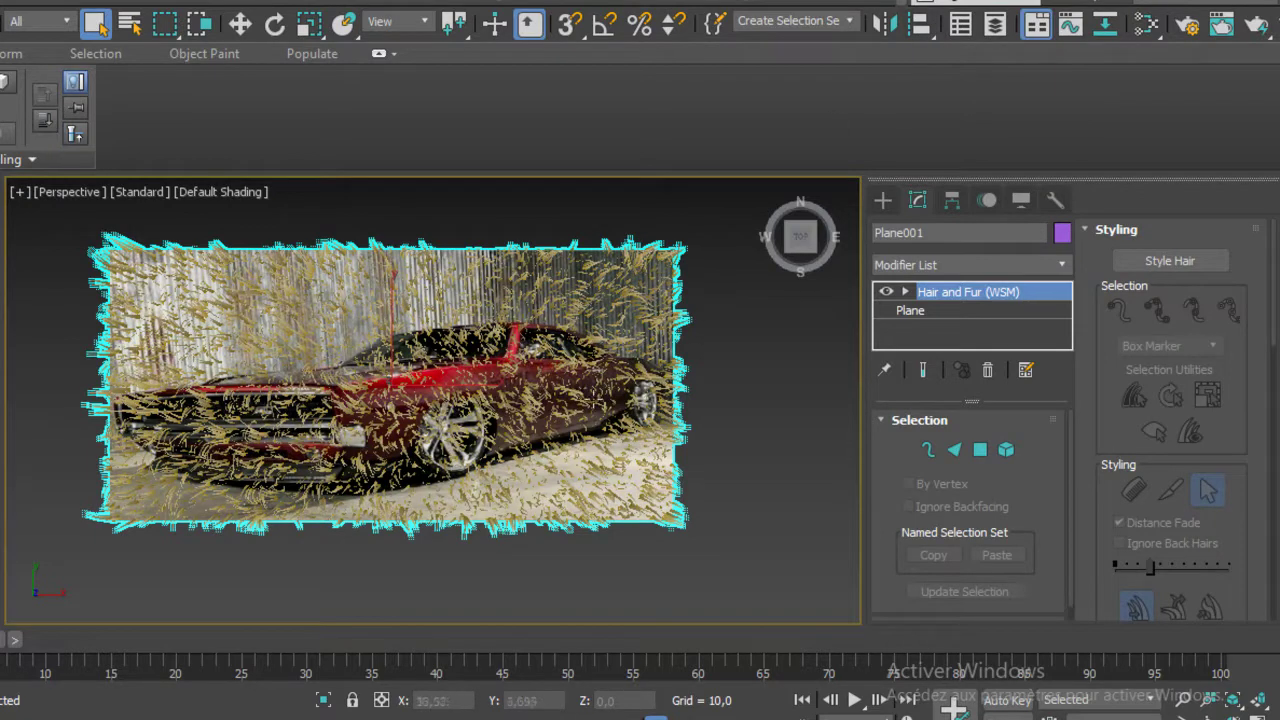
mouse_move(533, 473)
middle_mouse_down("alt")
mouse_move(884, 335)
mouse_move(597, 403)
mouse_move(457, 400)
mouse_move(463, 455)
mouse_move(448, 430)
middle_mouse_up("alt")
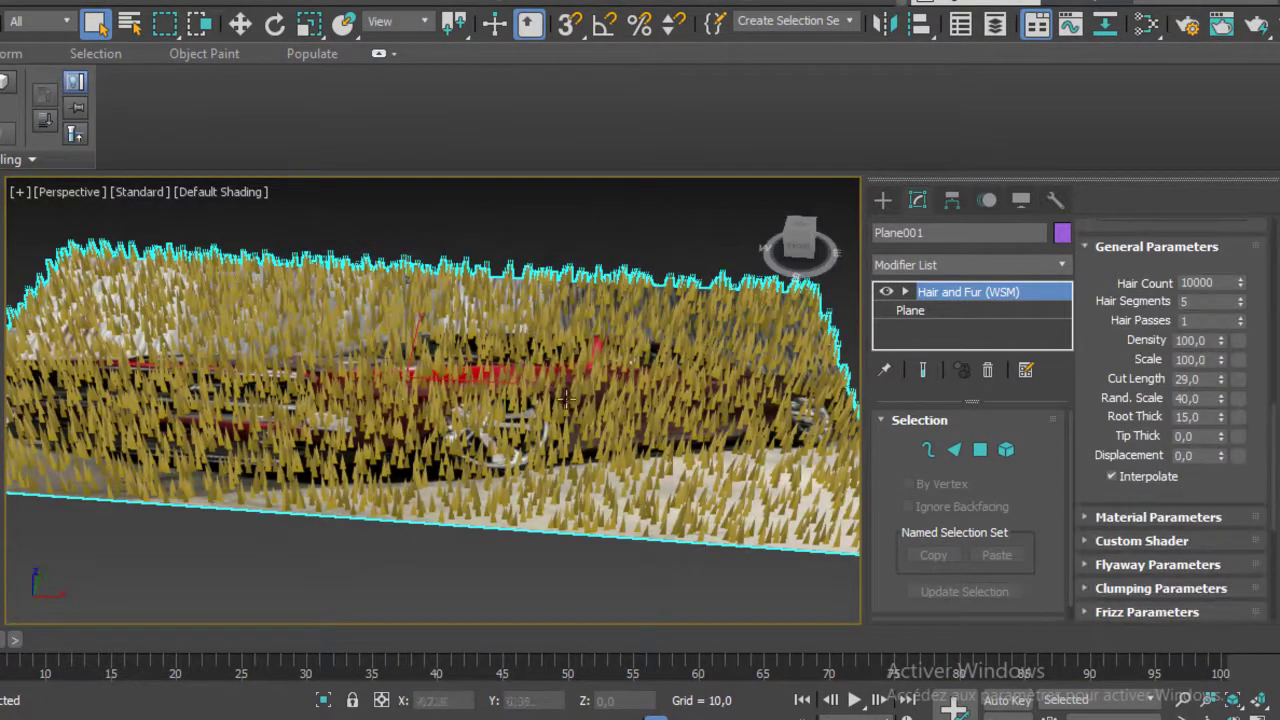
left_click(1212, 30)
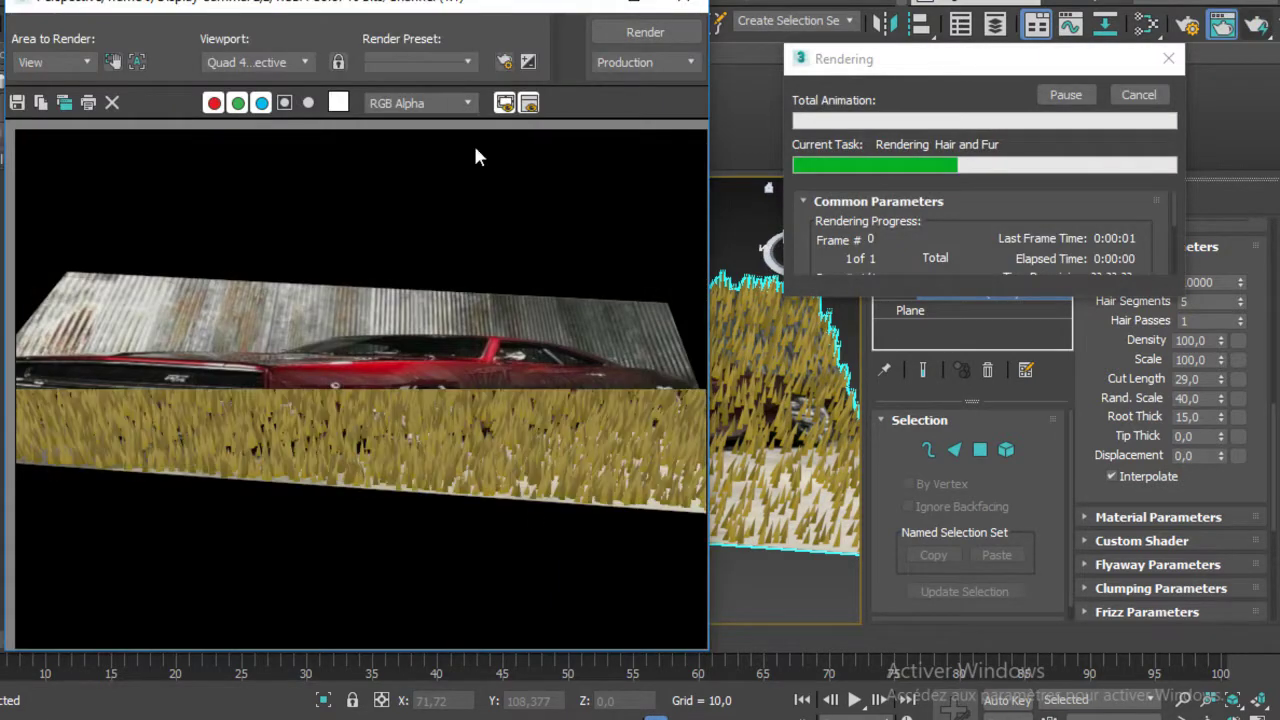
Step: Close the render, re-render the fur plane from a near-frontal angle
left_click(693, 12)
middle_click_drag(600, 571, 578, 500, "alt")
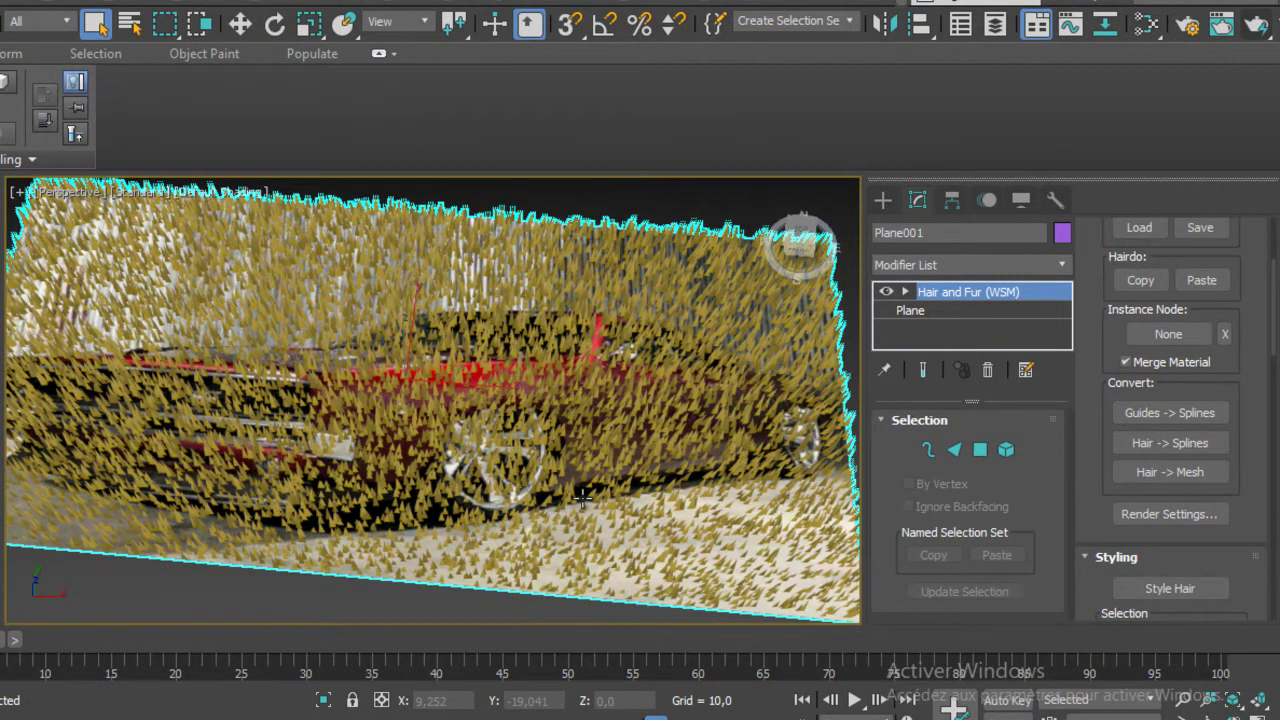
left_click(1260, 33)
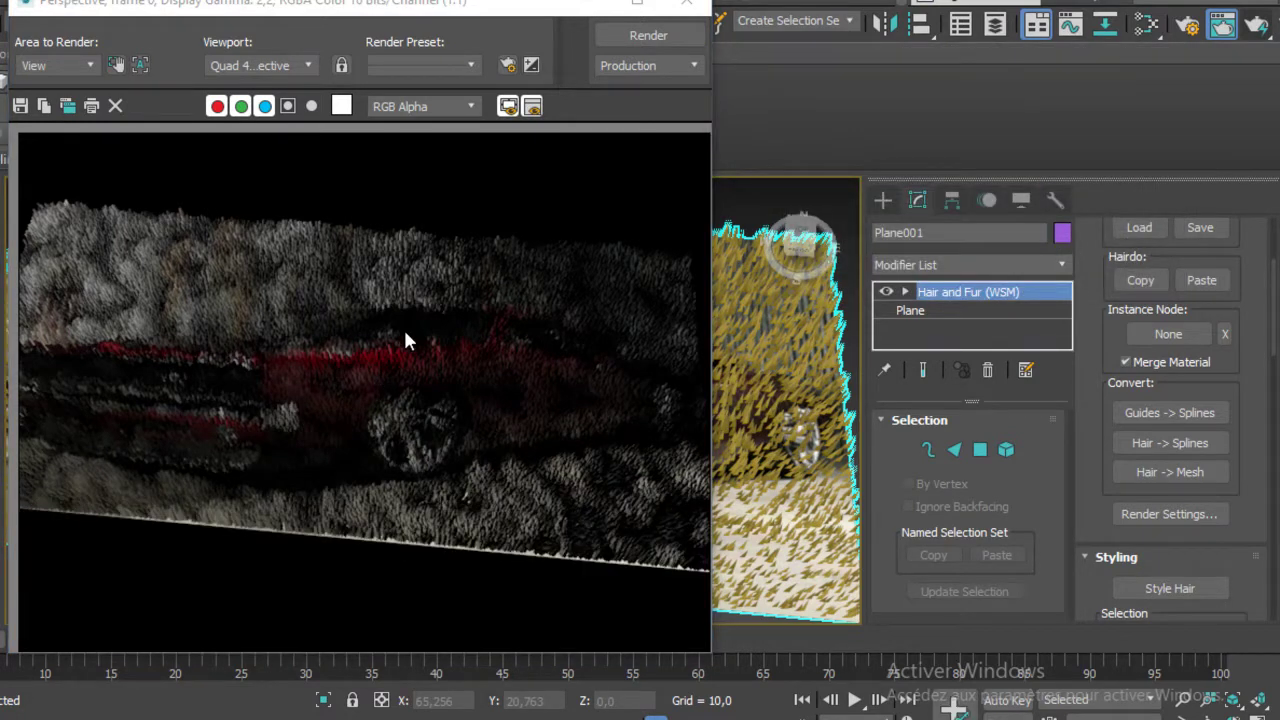
Step: Close the render, review the Hair and Fur General Parameters, and enter hair styling mode
left_click(693, 6)
scroll(449, 329, "down", 5)
scroll(447, 325, "up", 5)
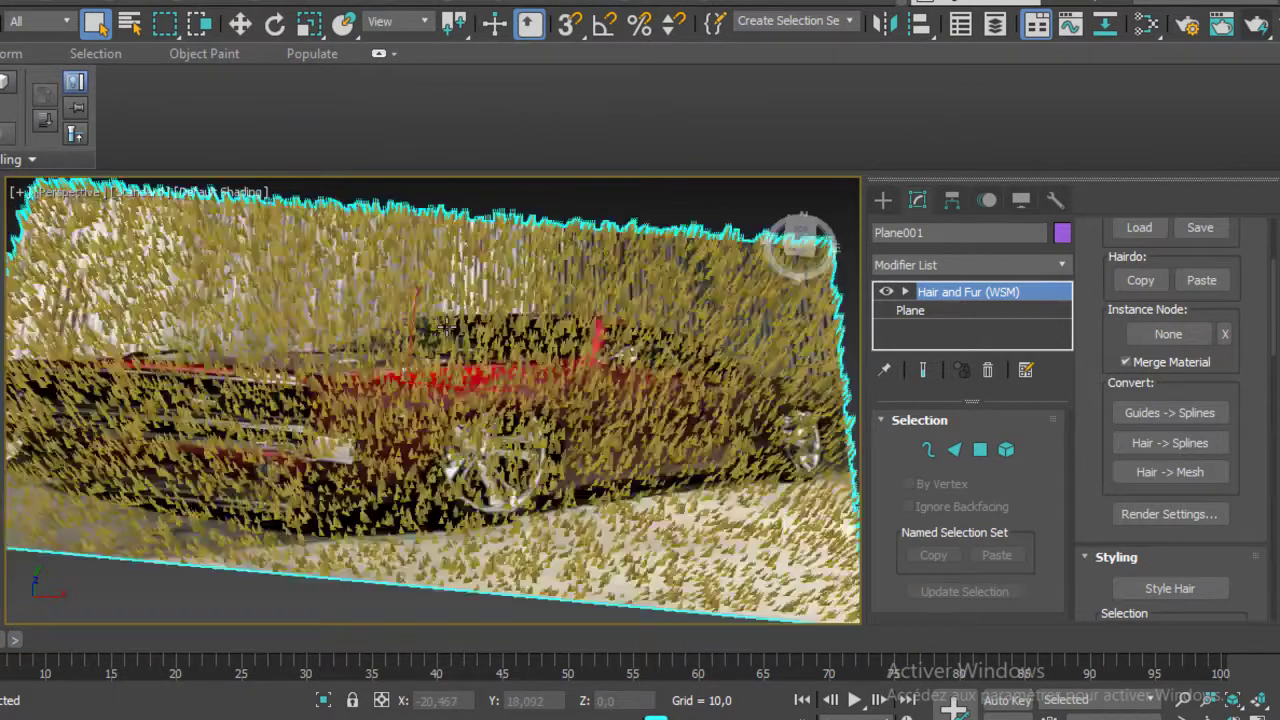
scroll(1244, 430, "down", 5)
scroll(1223, 443, "down", 3)
scroll(1254, 357, "down", 4)
scroll(1262, 446, "down", 4)
scroll(1262, 446, "down", 1)
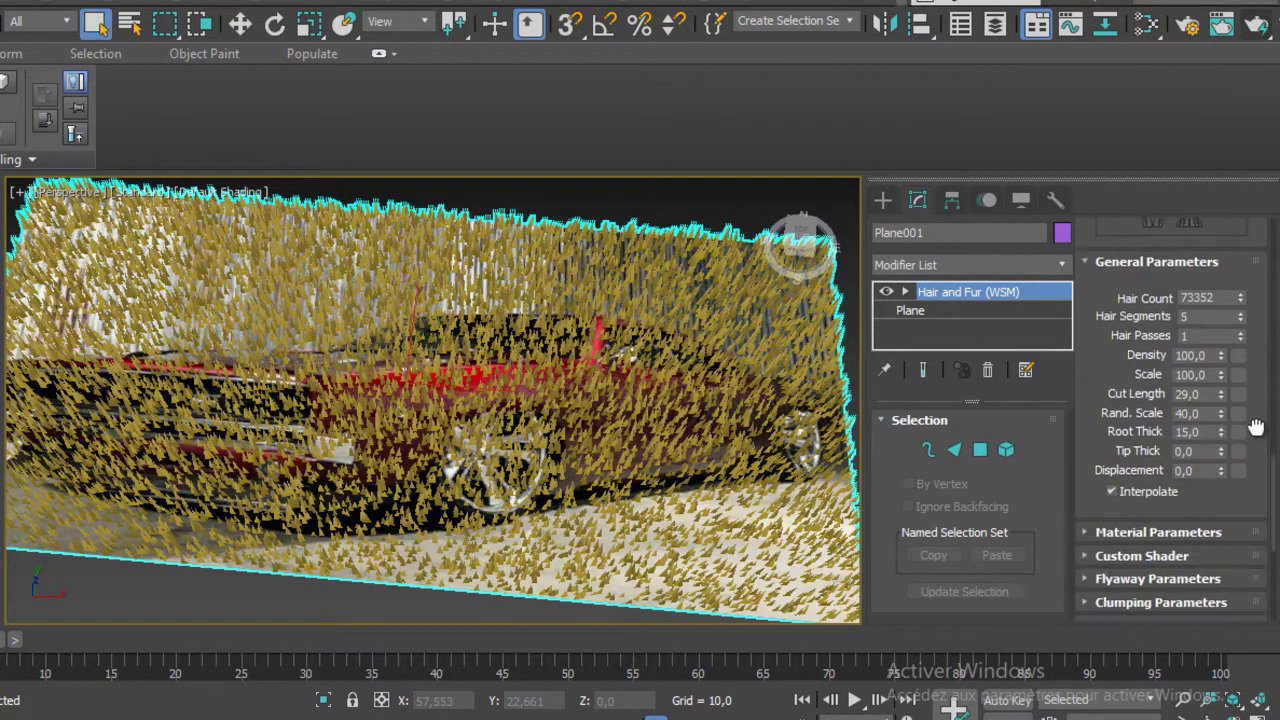
scroll(1258, 440, "down", 4)
scroll(1095, 450, "up", 5)
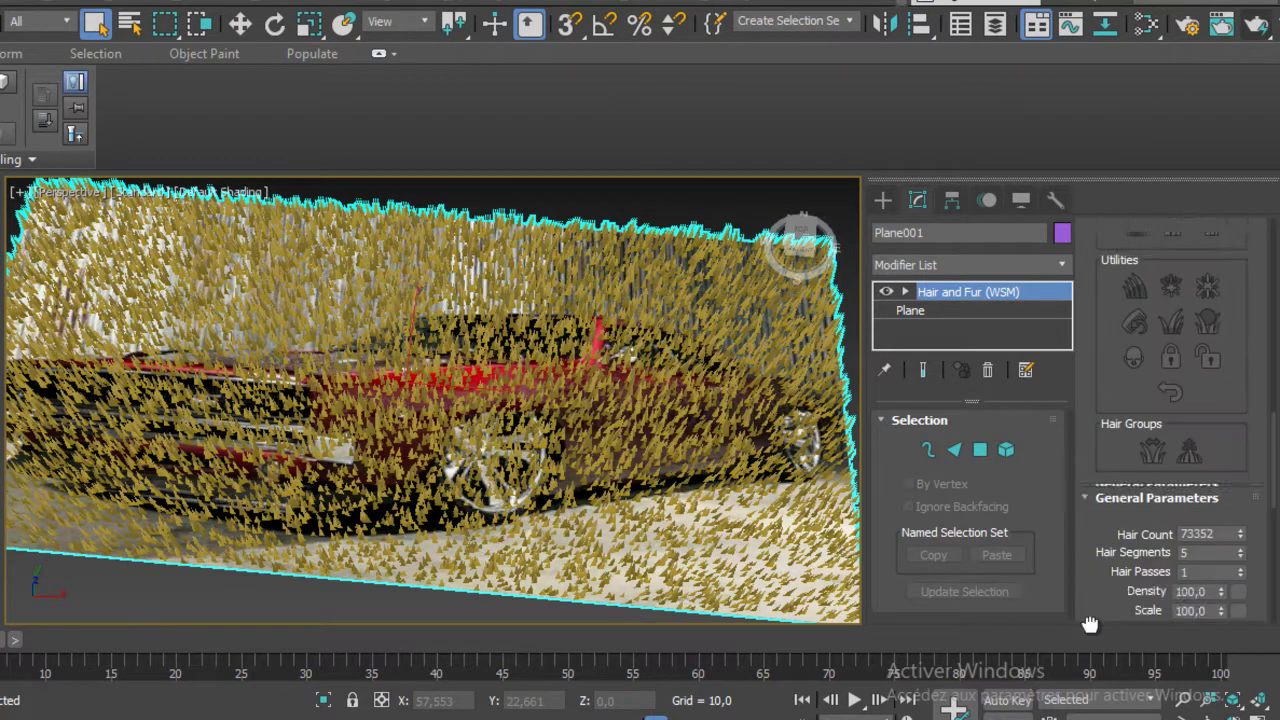
scroll(1091, 260, "up", 3)
scroll(1090, 350, "up", 3)
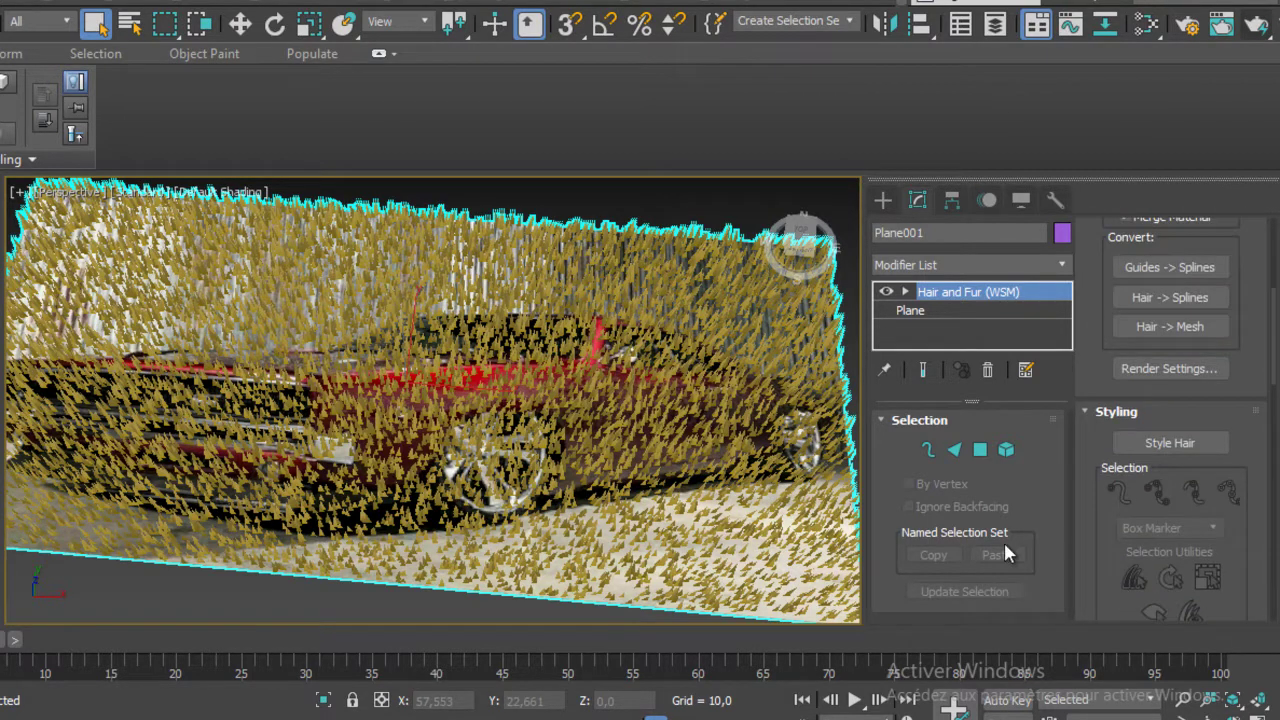
left_click(928, 450)
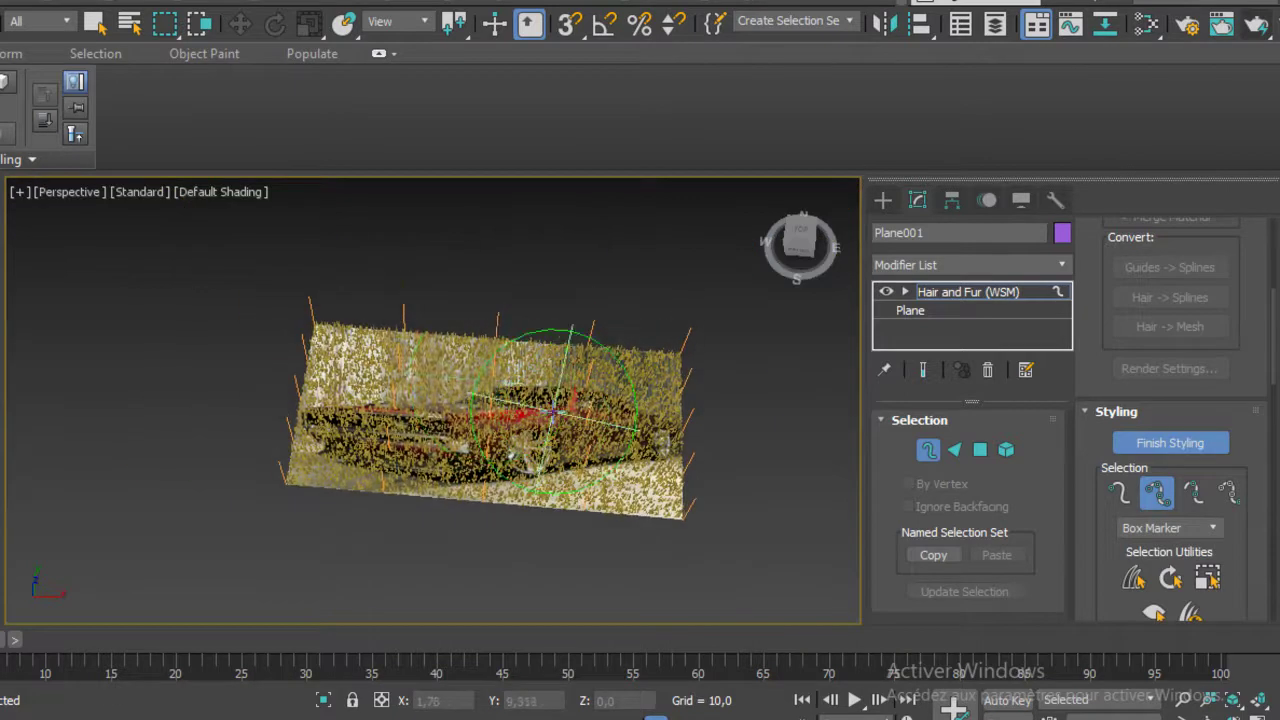
Step: Comb the fur at the plane's left end and from the car's front to rear wheel
mouse_move(493, 335)
middle_mouse_down("alt")
mouse_move(494, 297)
mouse_move(320, 358)
middle_mouse_up("alt")
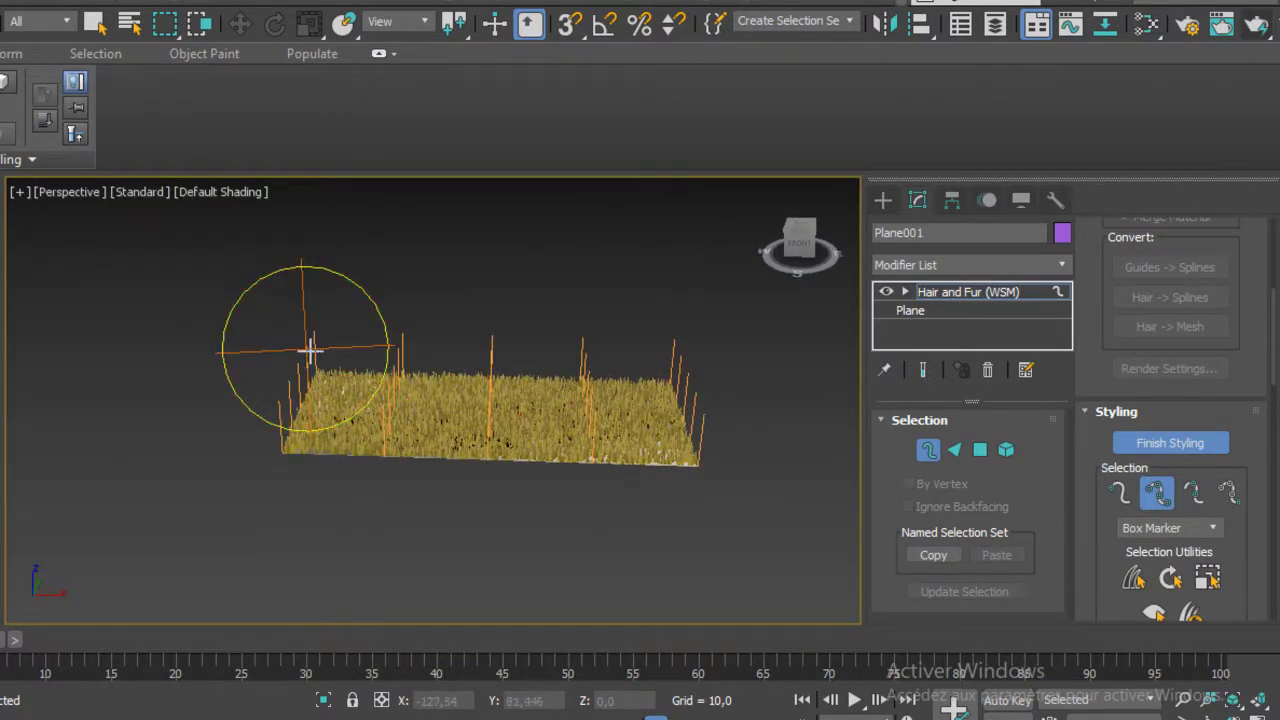
left_click_drag(328, 357, 400, 372)
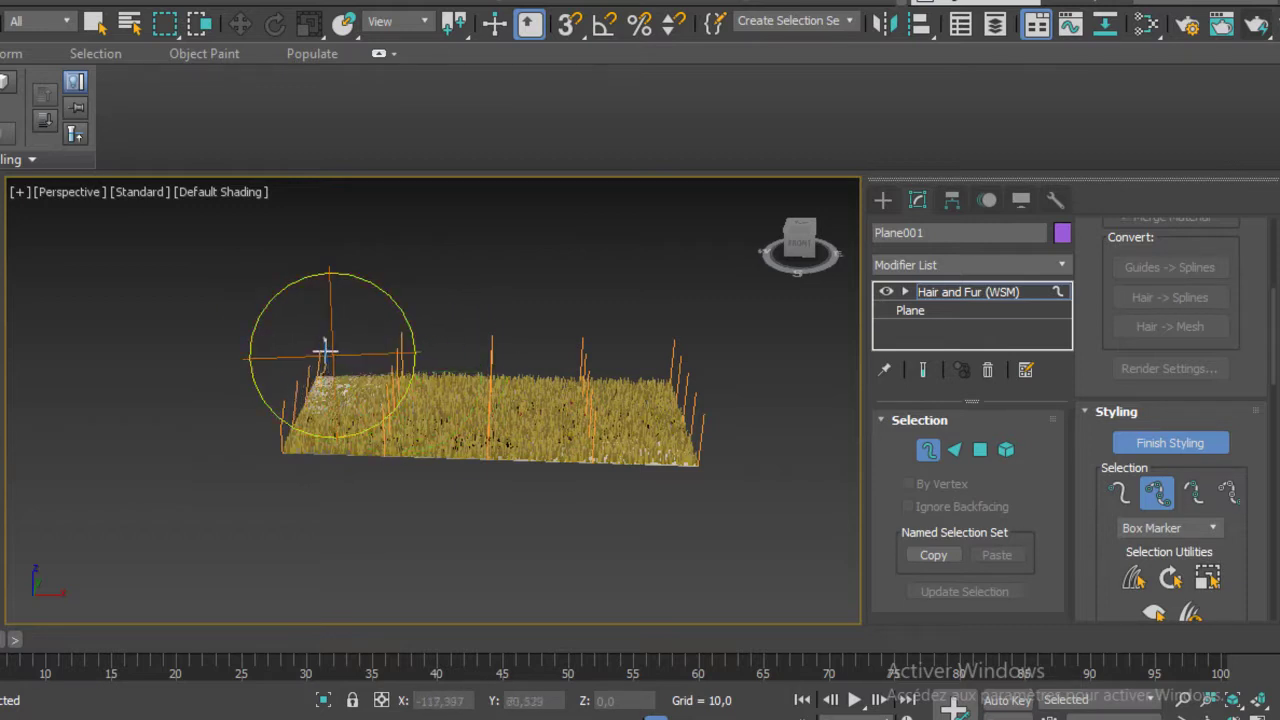
mouse_move(377, 300)
middle_mouse_down("alt")
mouse_move(488, 317)
mouse_move(392, 358)
mouse_move(387, 330)
mouse_move(396, 404)
middle_mouse_up("alt")
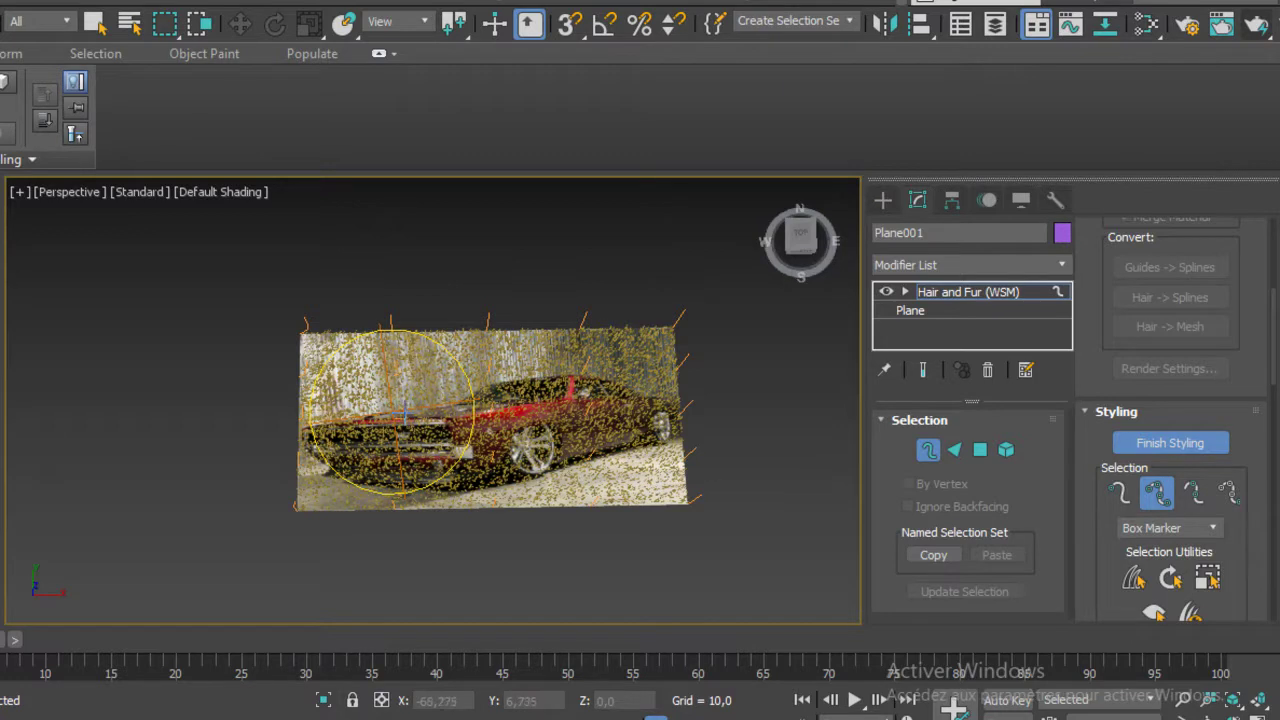
left_click_drag(410, 410, 600, 430)
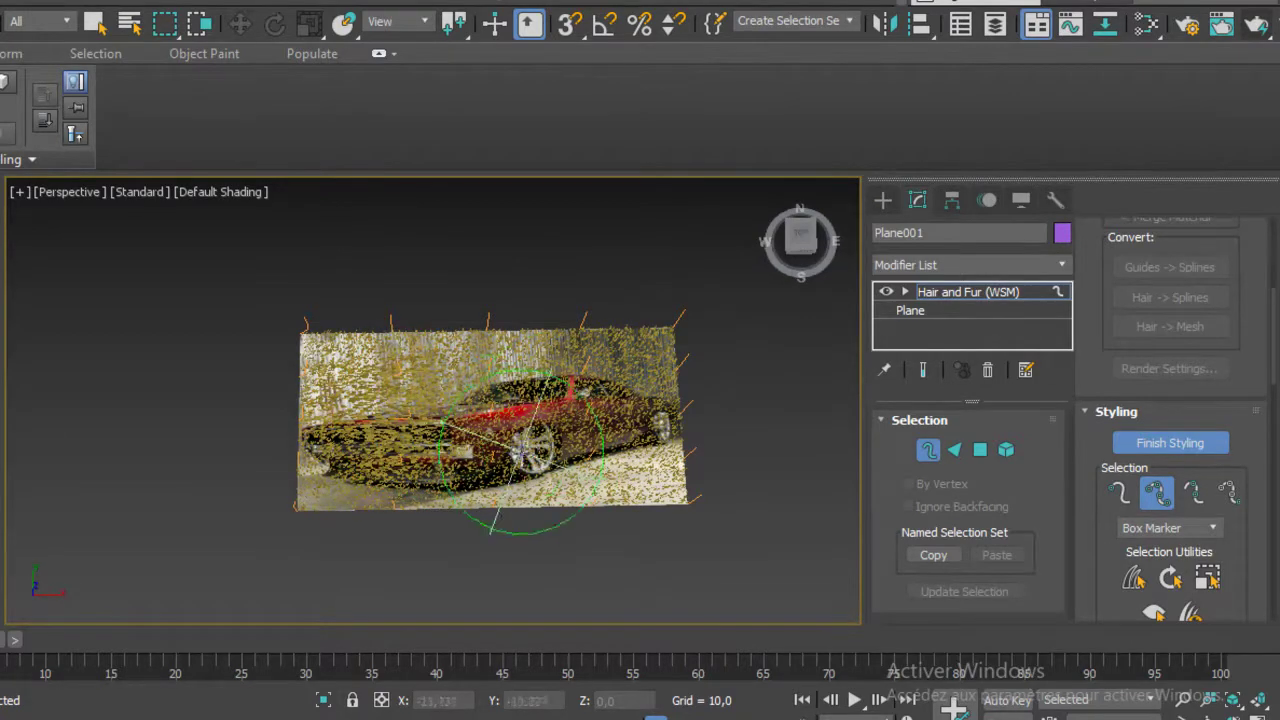
scroll(610, 432, "up", 3)
middle_click_drag(610, 432, 588, 395, "alt")
mouse_move(588, 395)
left_mouse_down()
mouse_move(573, 378)
mouse_move(360, 325)
mouse_move(362, 307)
left_mouse_up()
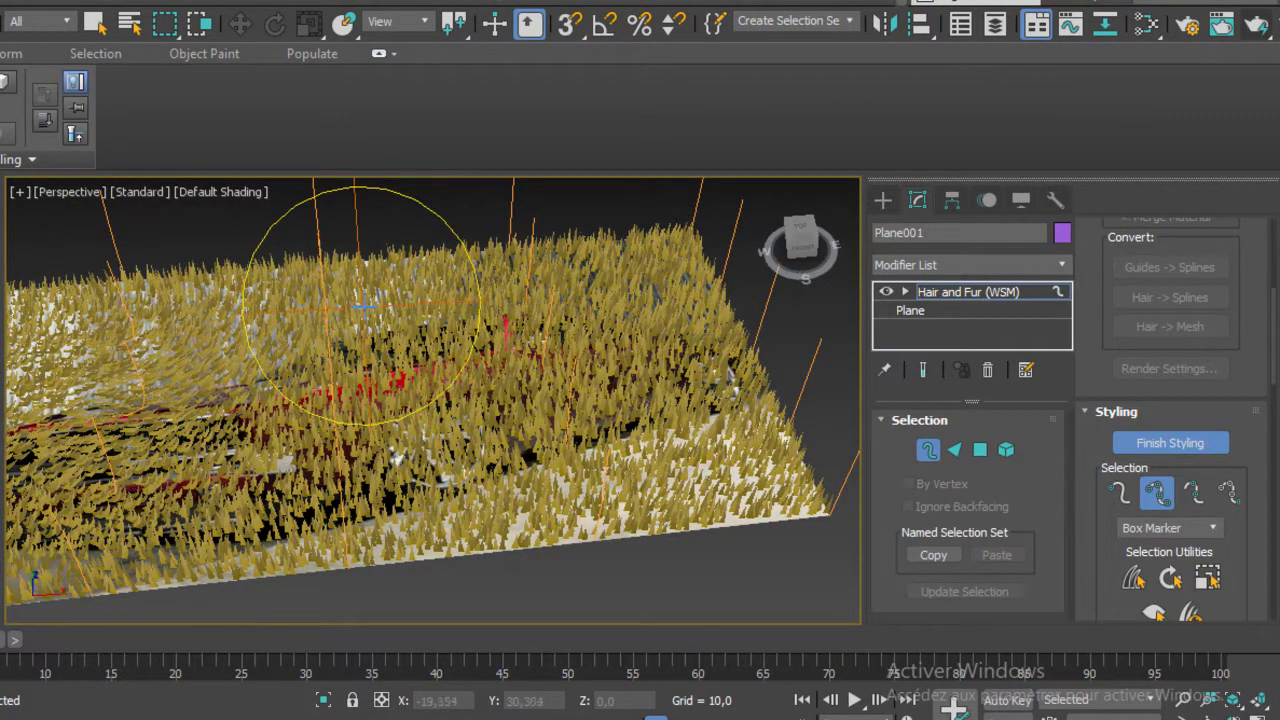
Step: Comb the fur across the car's body and toward the top-left corner
mouse_move(400, 247)
left_mouse_down()
mouse_move(635, 250)
mouse_move(335, 640)
mouse_move(800, 490)
mouse_move(440, 230)
left_mouse_up()
mouse_move(440, 230)
middle_mouse_down("alt")
mouse_move(540, 440)
mouse_move(180, 455)
middle_mouse_up("alt")
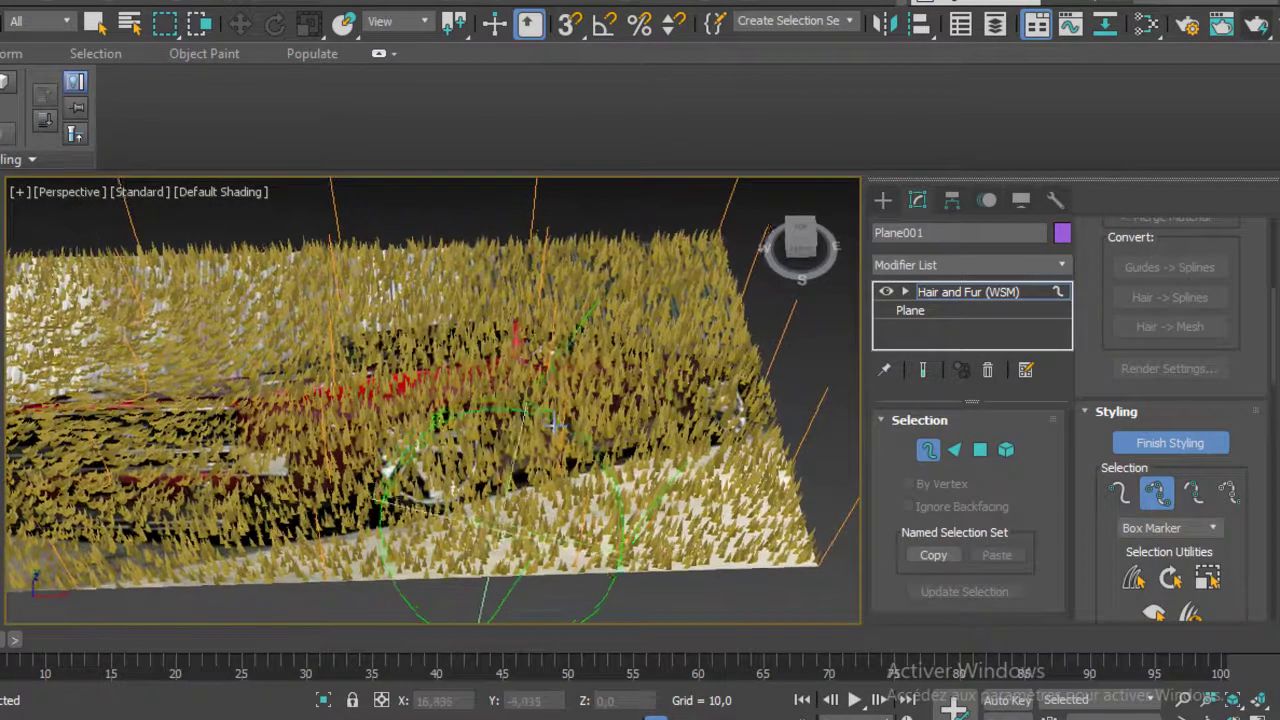
left_click_drag(180, 453, 190, 466)
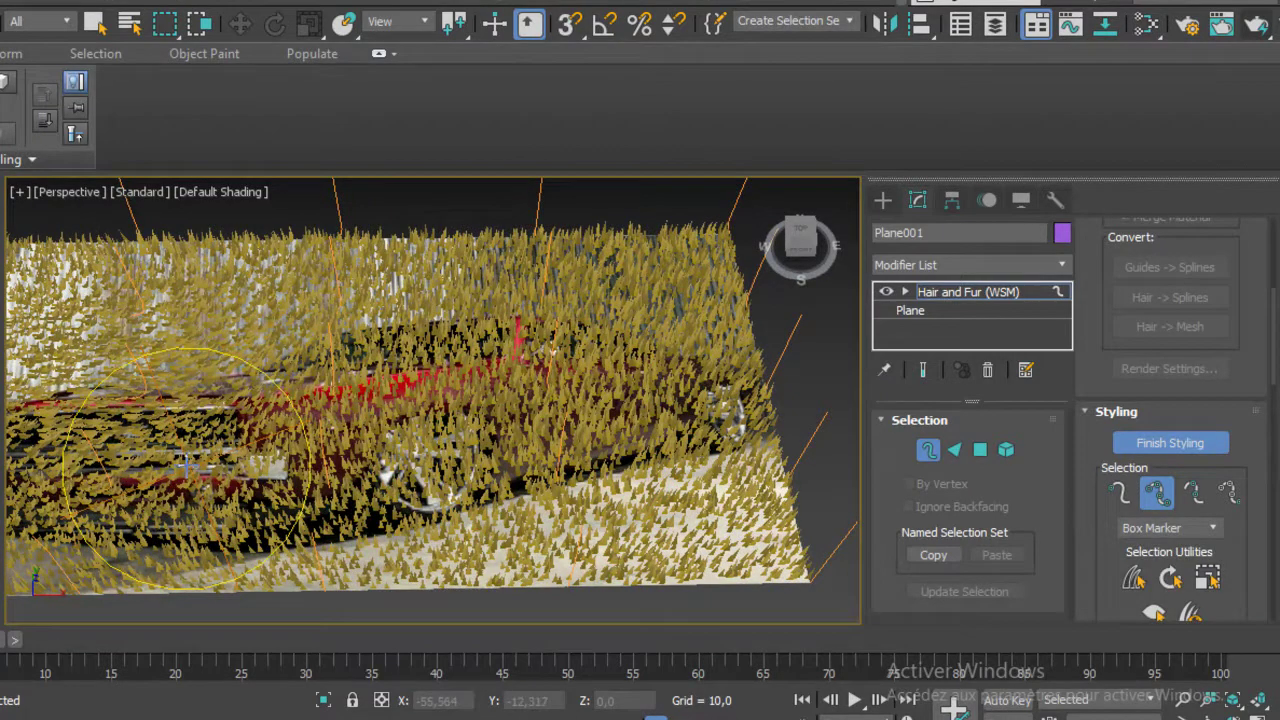
middle_click_drag(183, 460, 395, 452, "alt")
scroll(366, 457, "down", 3)
mouse_move(385, 445)
left_mouse_down()
mouse_move(122, 318)
mouse_move(178, 325)
mouse_move(175, 415)
left_mouse_up()
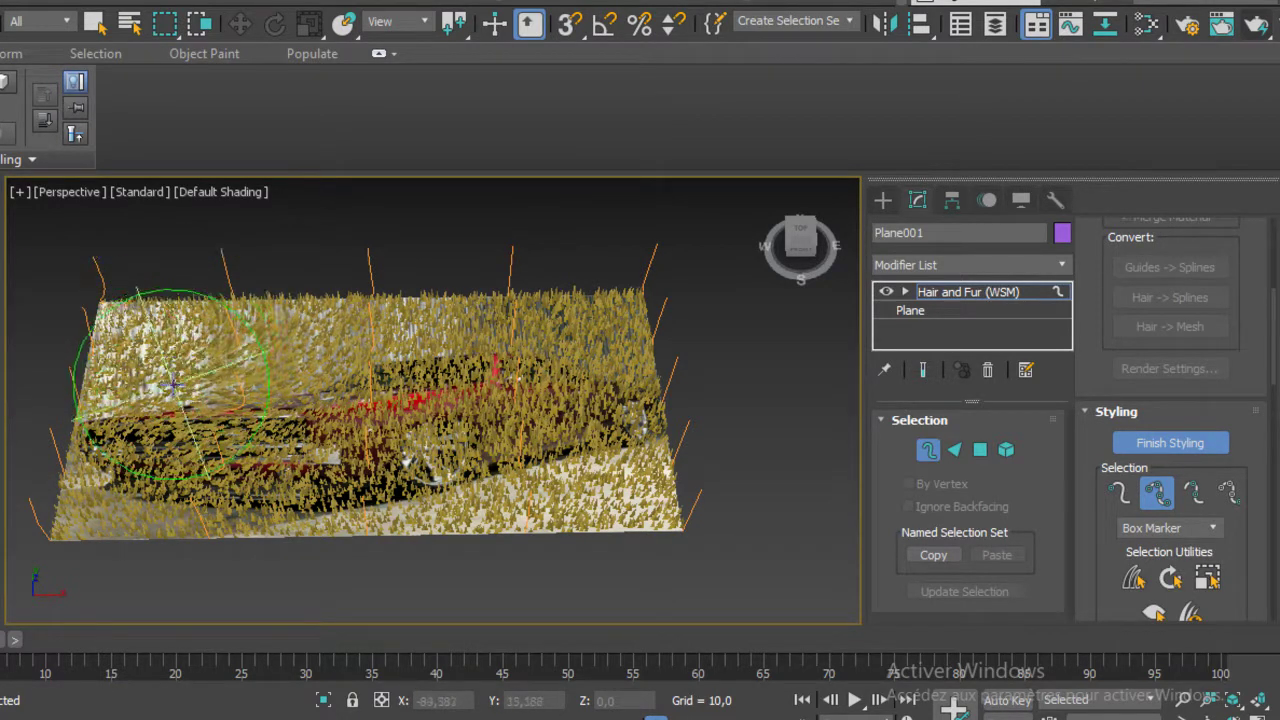
middle_click_drag(170, 380, 171, 266, "alt")
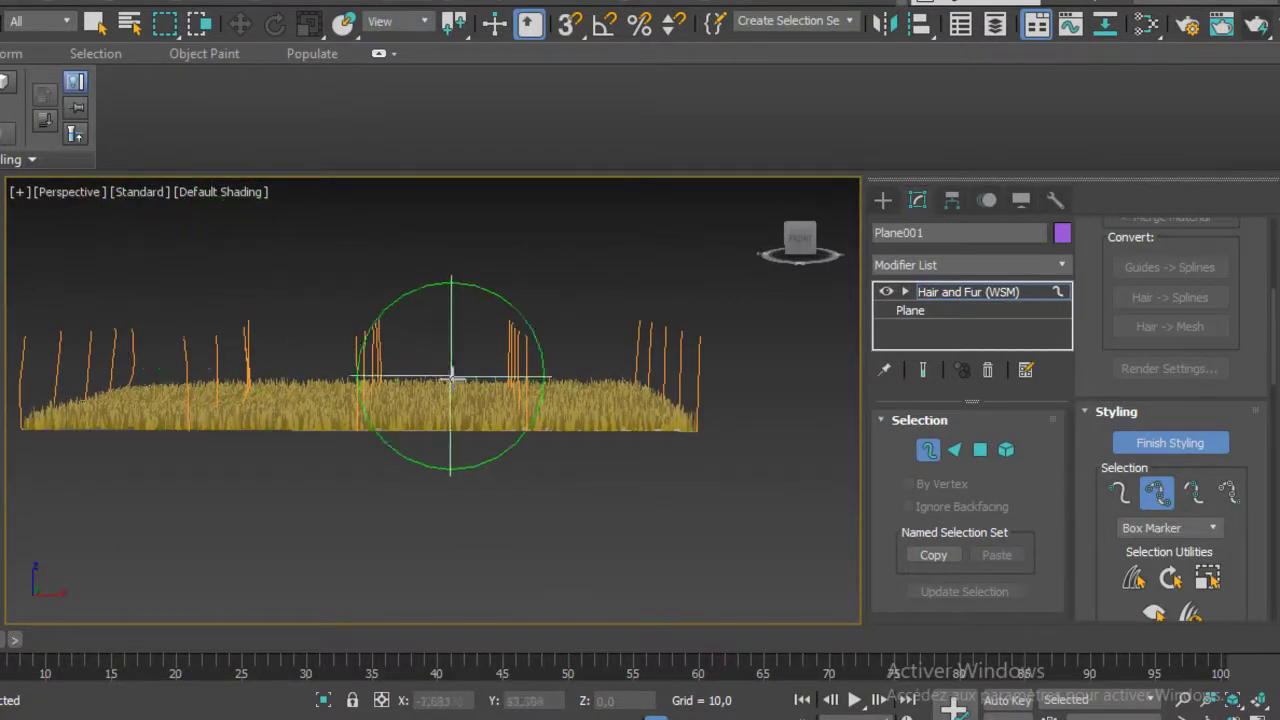
Step: Comb the fur near the plane's middle and toward the lower right
middle_click_drag(518, 340, 525, 340, "alt")
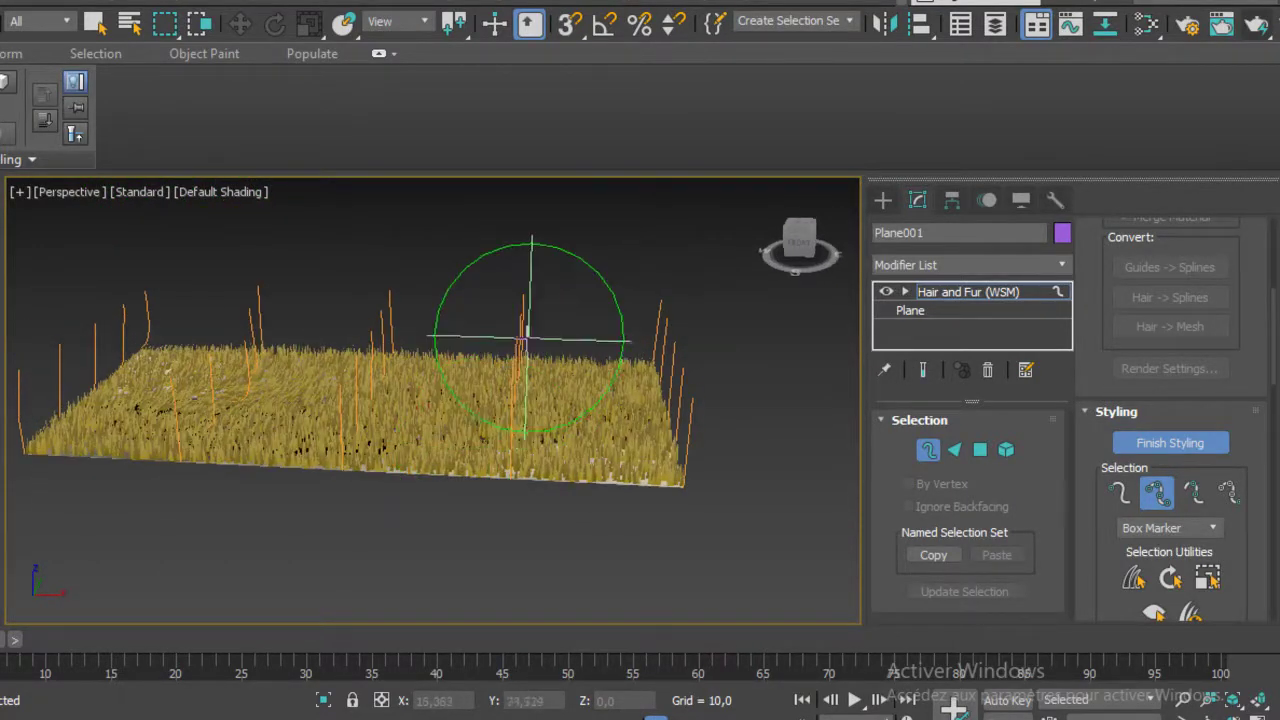
left_click_drag(507, 364, 509, 368)
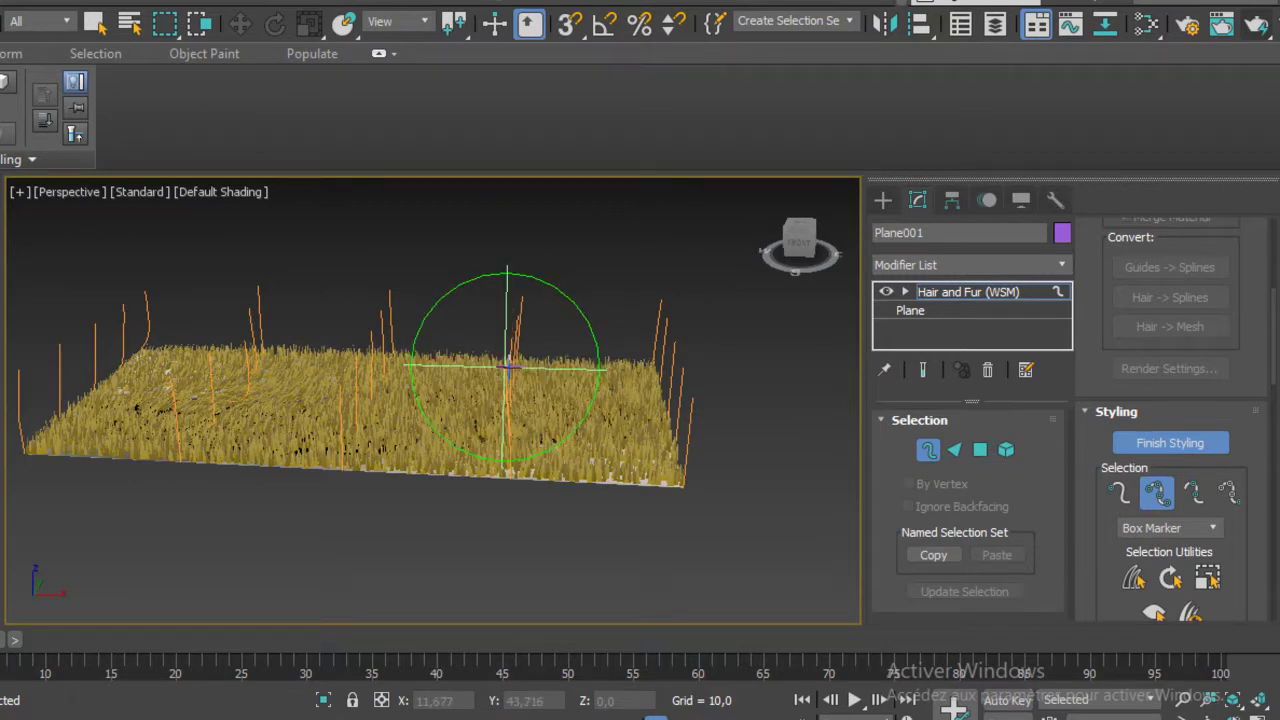
middle_click_drag(509, 375, 511, 320, "alt")
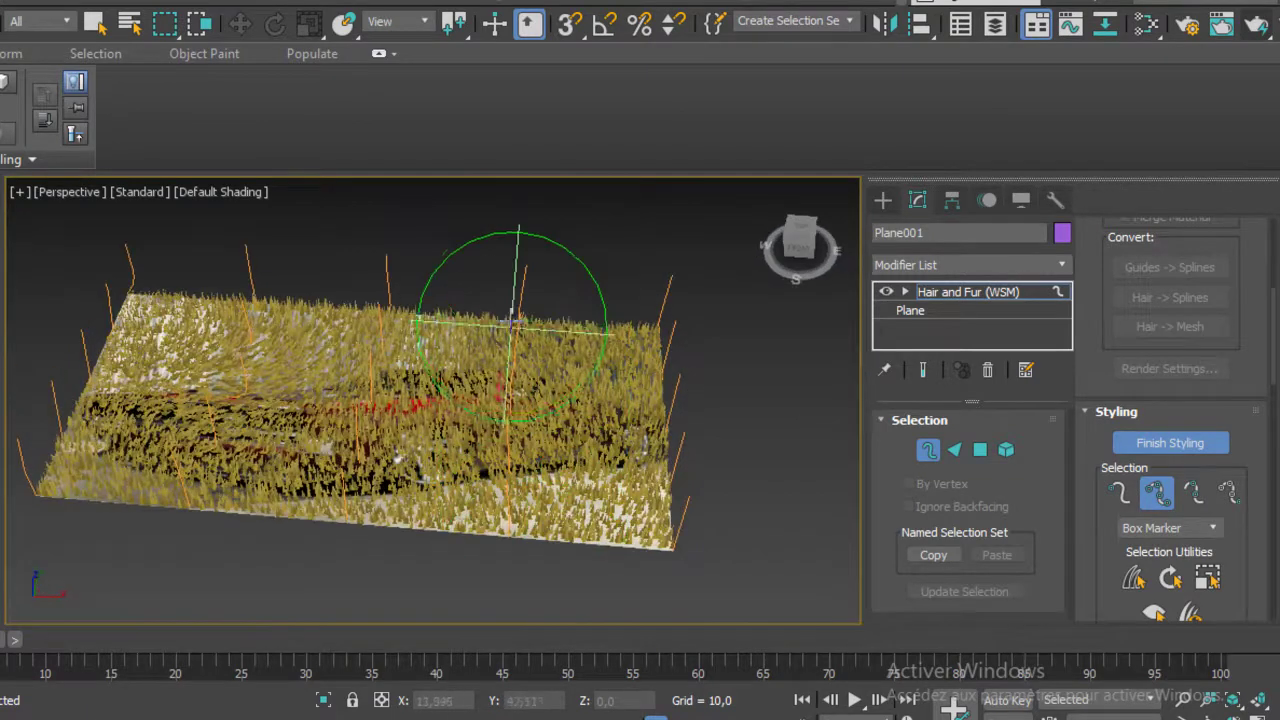
left_click_drag(530, 300, 545, 316)
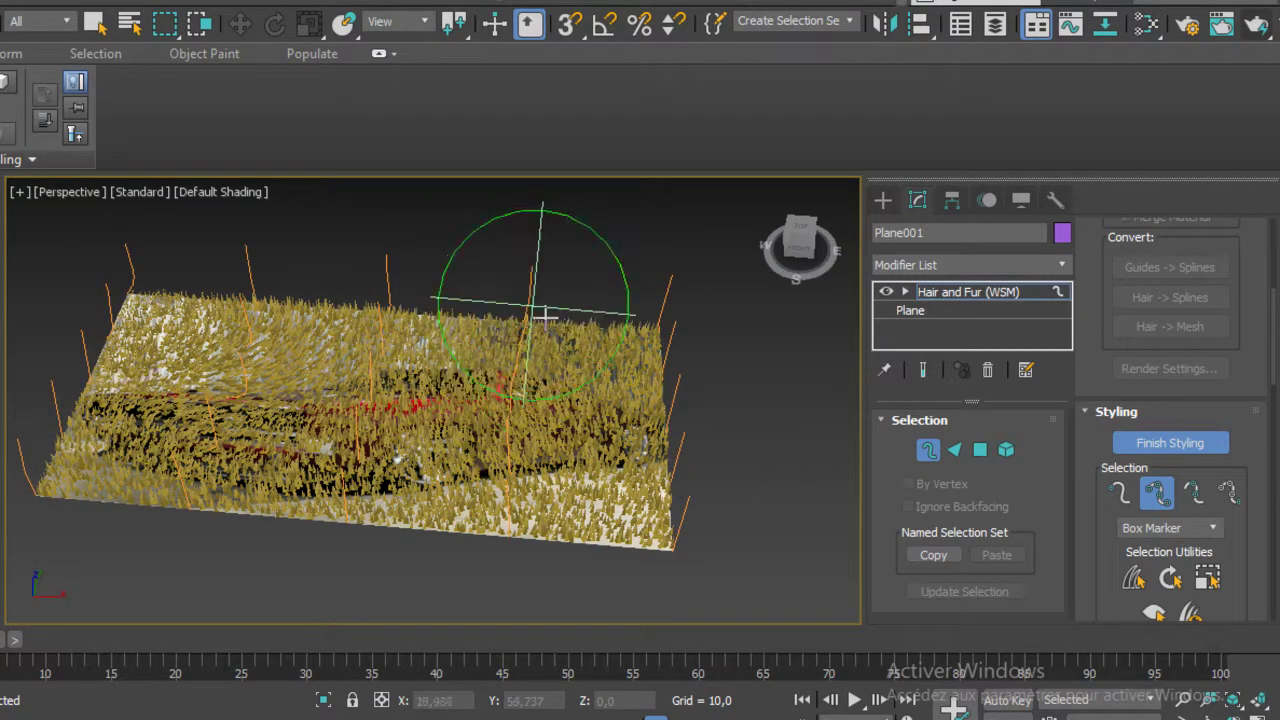
mouse_move(565, 432)
middle_mouse_down("alt")
mouse_move(523, 423)
mouse_move(509, 402)
middle_mouse_up("alt")
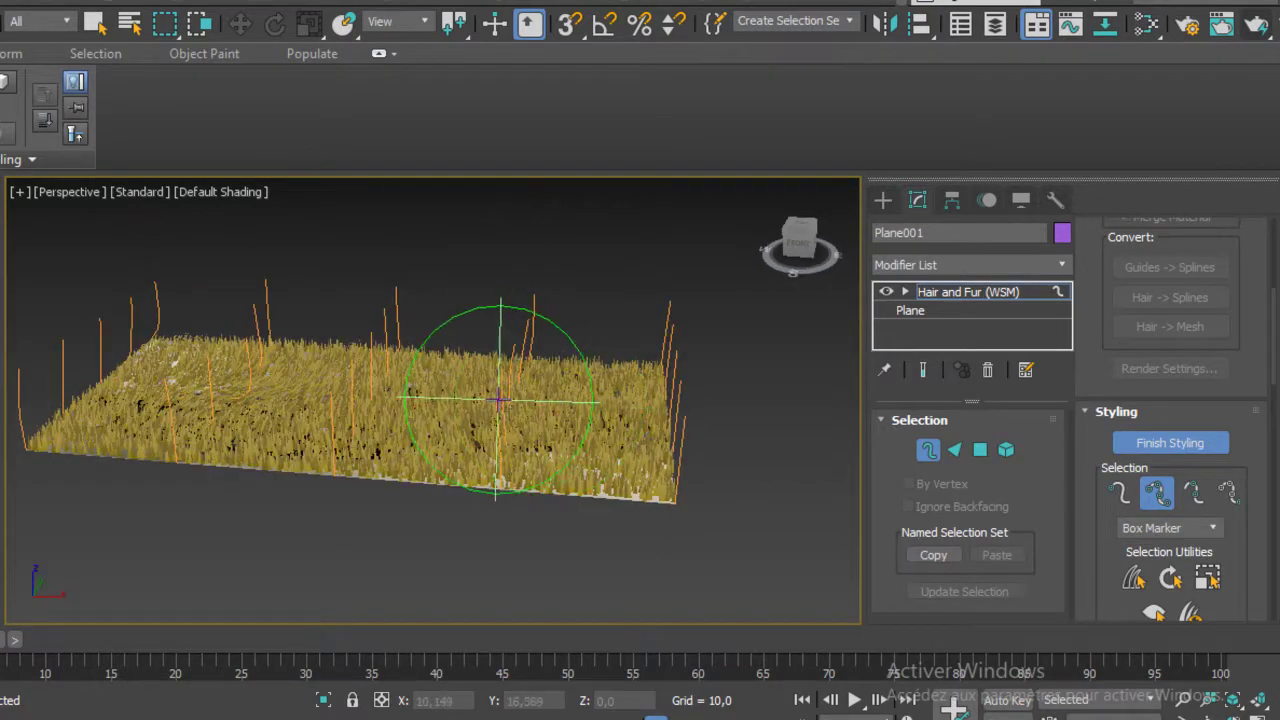
mouse_move(543, 300)
middle_mouse_down("alt")
mouse_move(562, 359)
mouse_move(560, 289)
middle_mouse_up("alt")
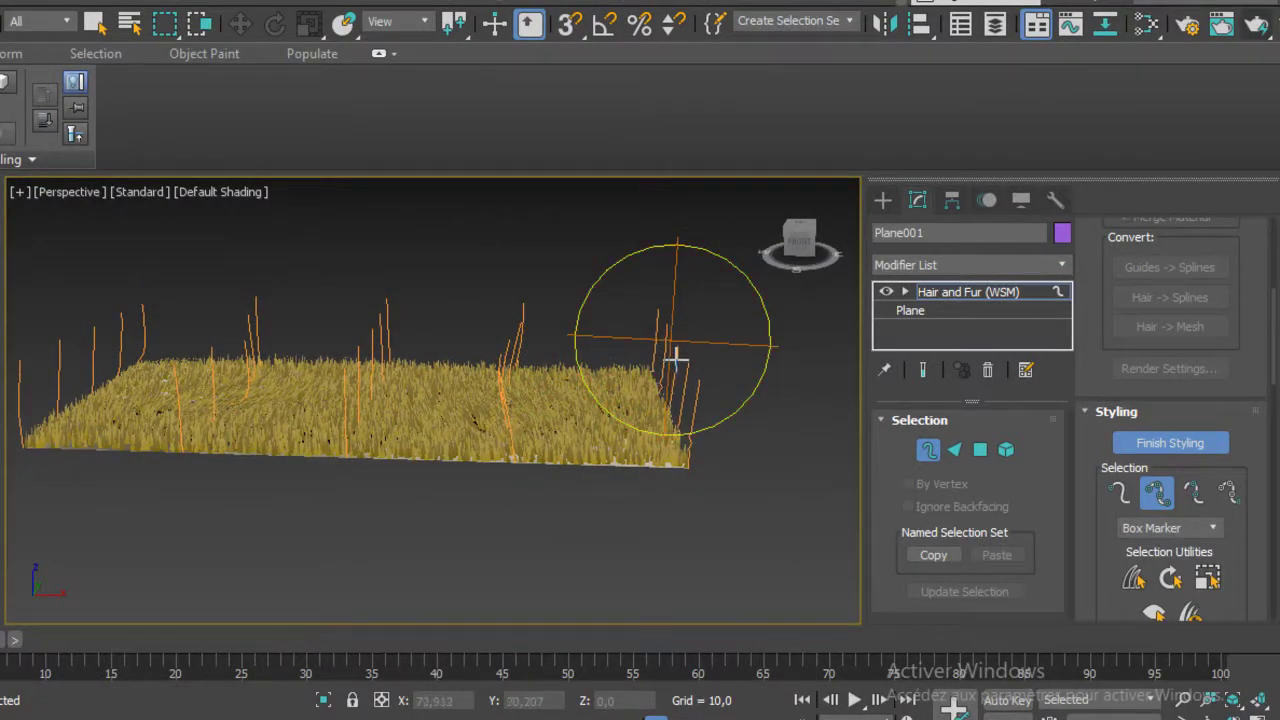
Step: Comb and flatten the fur along the plane's right edge
left_click_drag(664, 372, 668, 356)
mouse_move(697, 350)
middle_mouse_down("alt")
mouse_move(671, 449)
mouse_move(684, 352)
middle_mouse_up("alt")
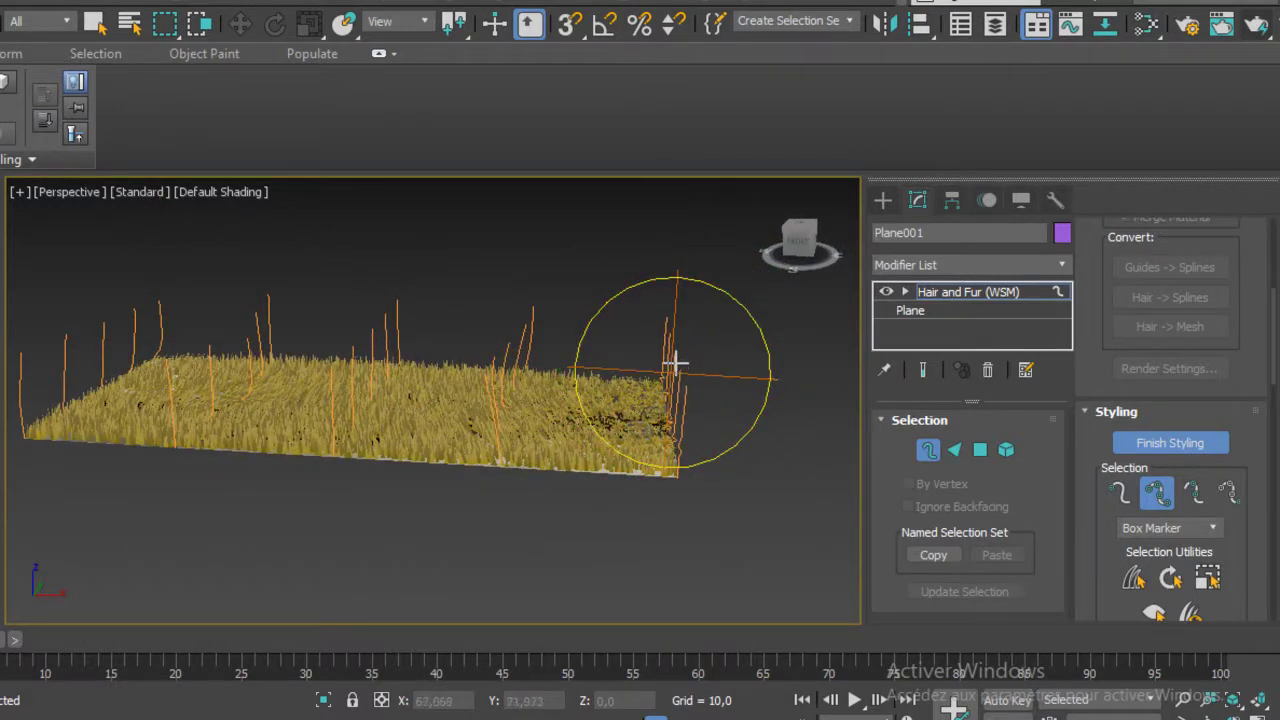
left_click_drag(676, 362, 672, 354)
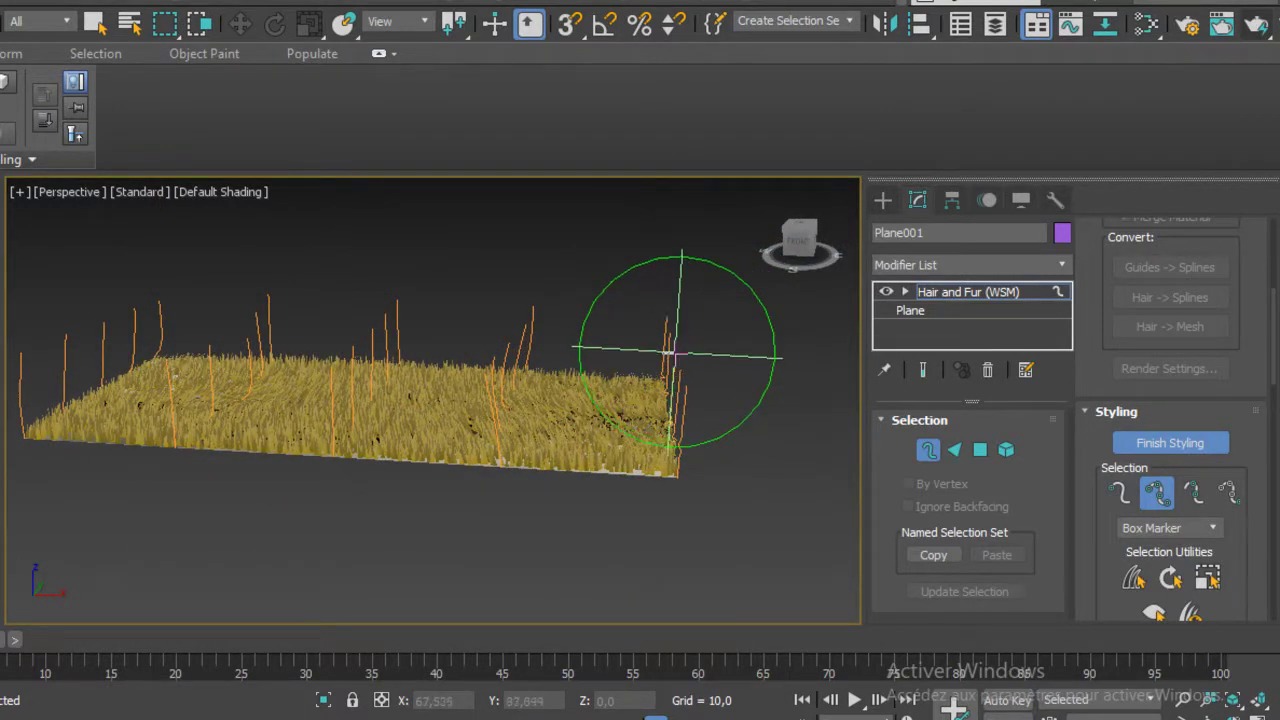
mouse_move(680, 366)
middle_mouse_down("alt")
mouse_move(663, 531)
mouse_move(651, 349)
mouse_move(680, 570)
mouse_move(660, 266)
middle_mouse_up("alt")
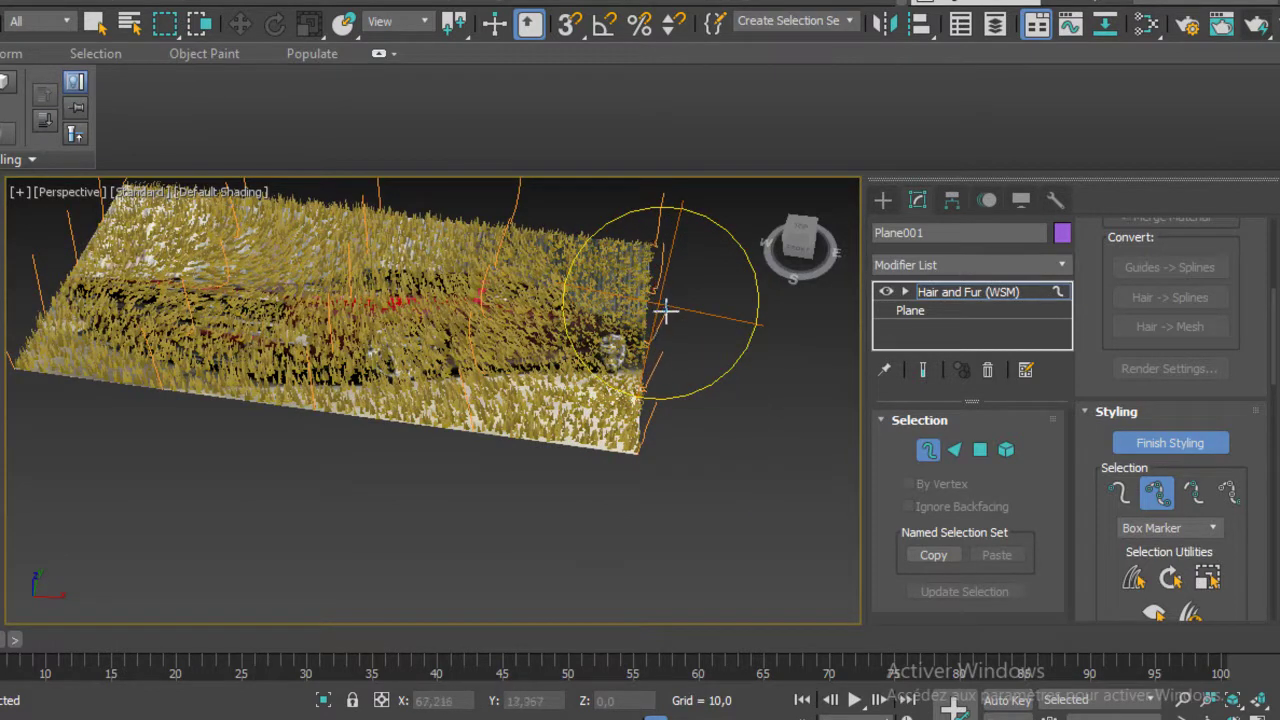
left_click_drag(665, 318, 658, 323)
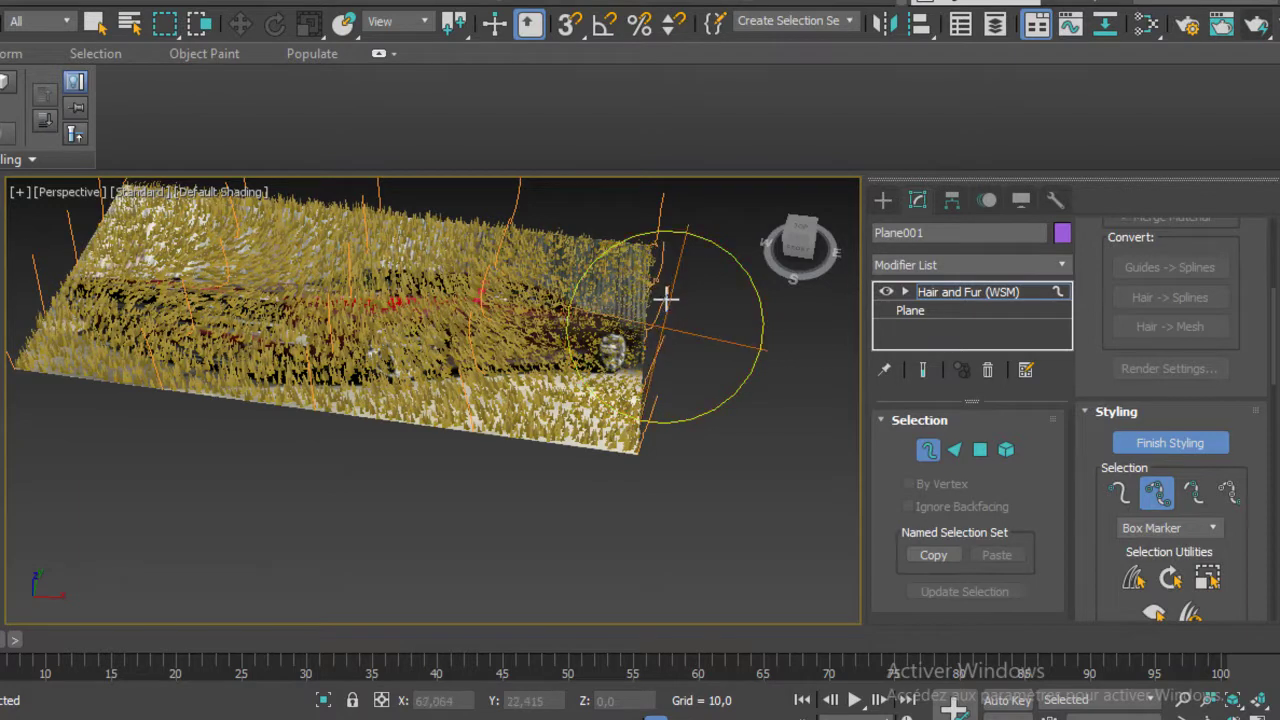
mouse_move(667, 330)
middle_mouse_down("alt")
mouse_move(664, 372)
mouse_move(651, 331)
middle_mouse_up("alt")
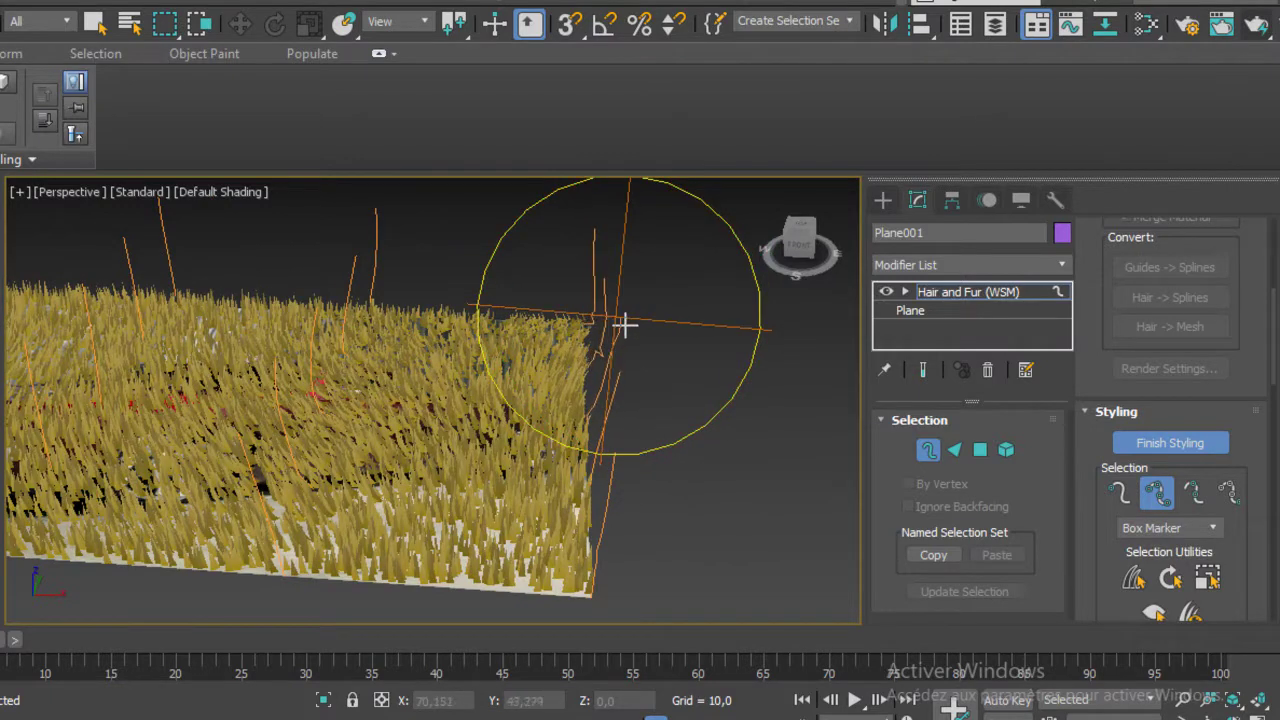
Step: Zoom and pan so the fur plane fills the view
scroll(629, 360, "up", 3)
scroll(628, 397, "down", 5)
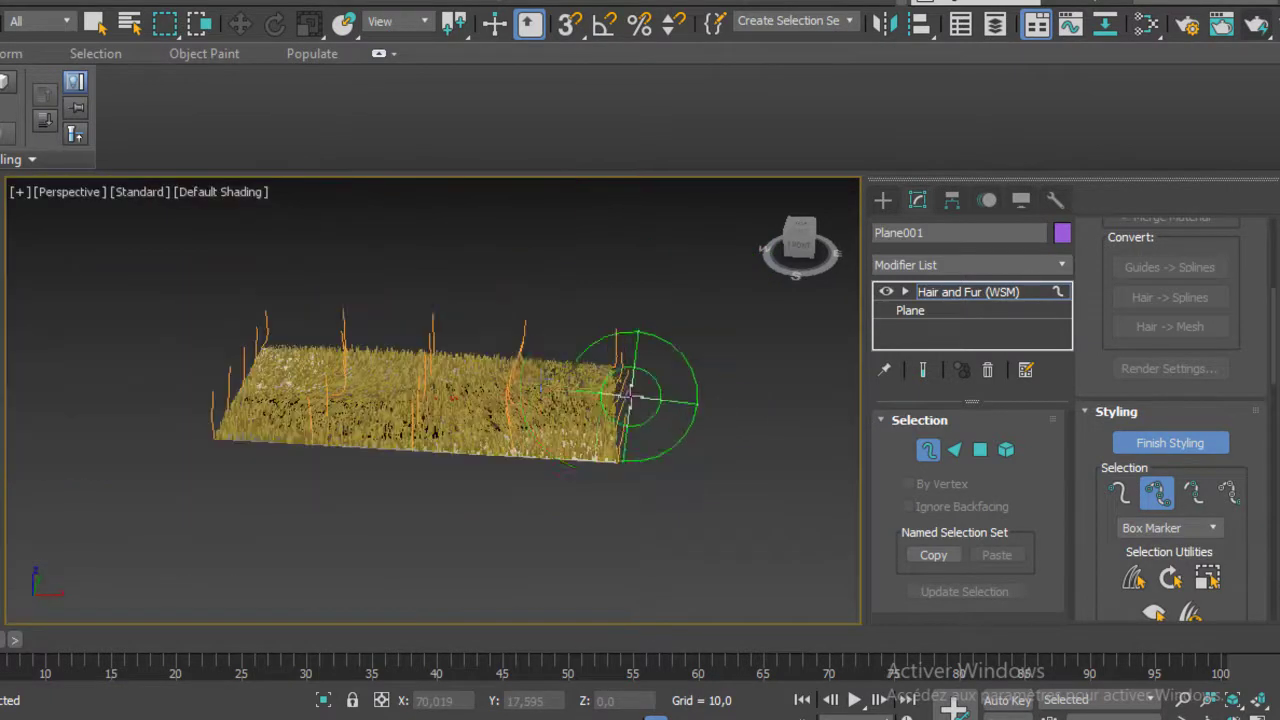
middle_click_drag(629, 397, 400, 300)
scroll(443, 400, "up", 2)
middle_click_drag(443, 394, 440, 400)
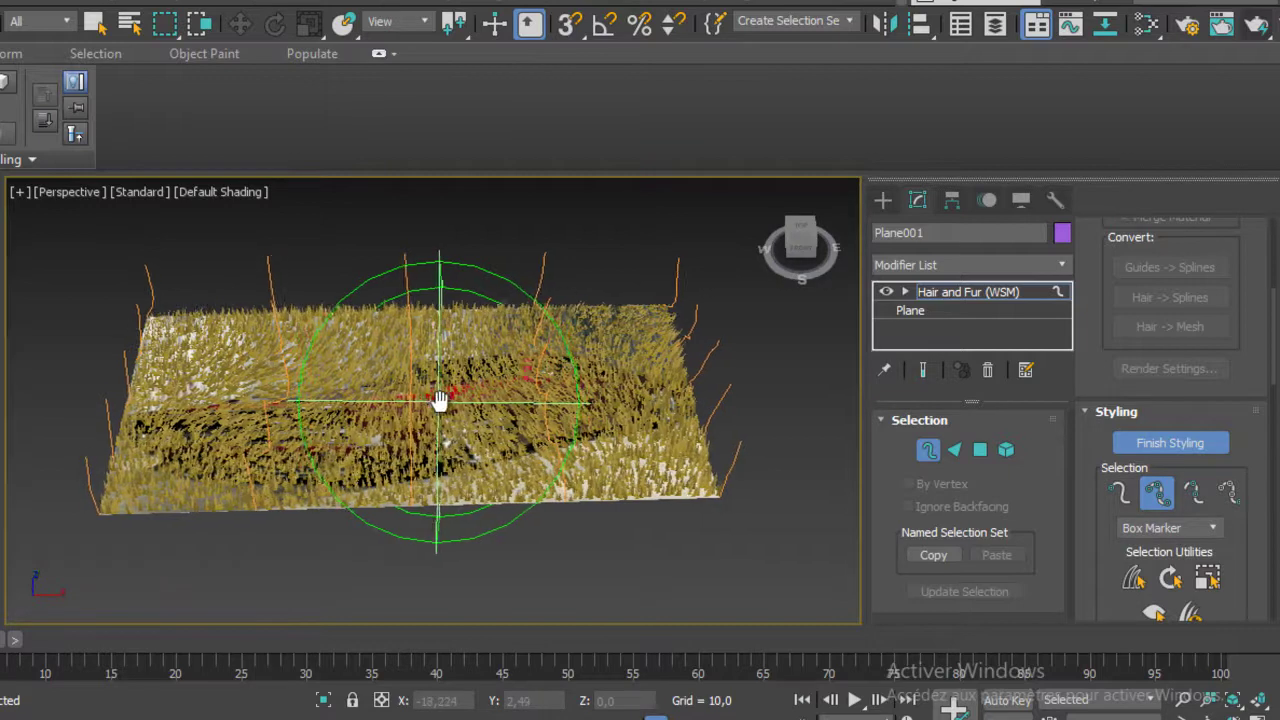
scroll(440, 400, "up", 3)
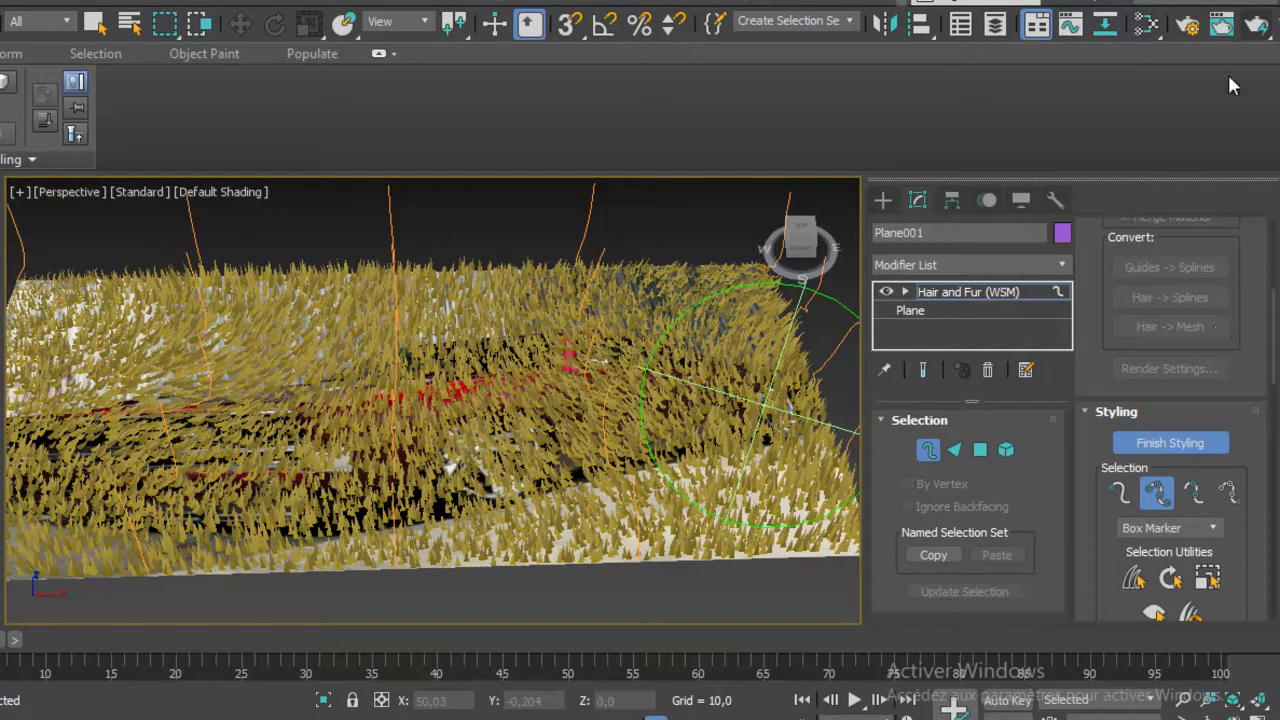
left_click(1256, 24)
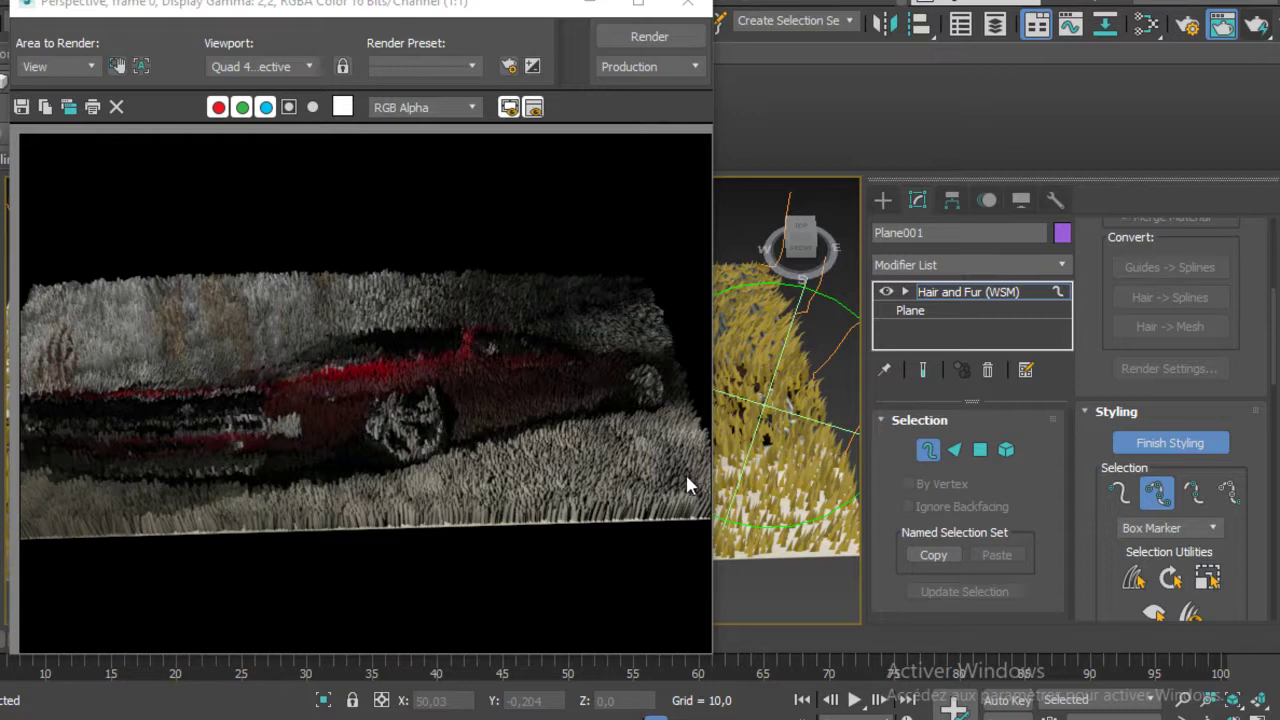
left_click(683, 5)
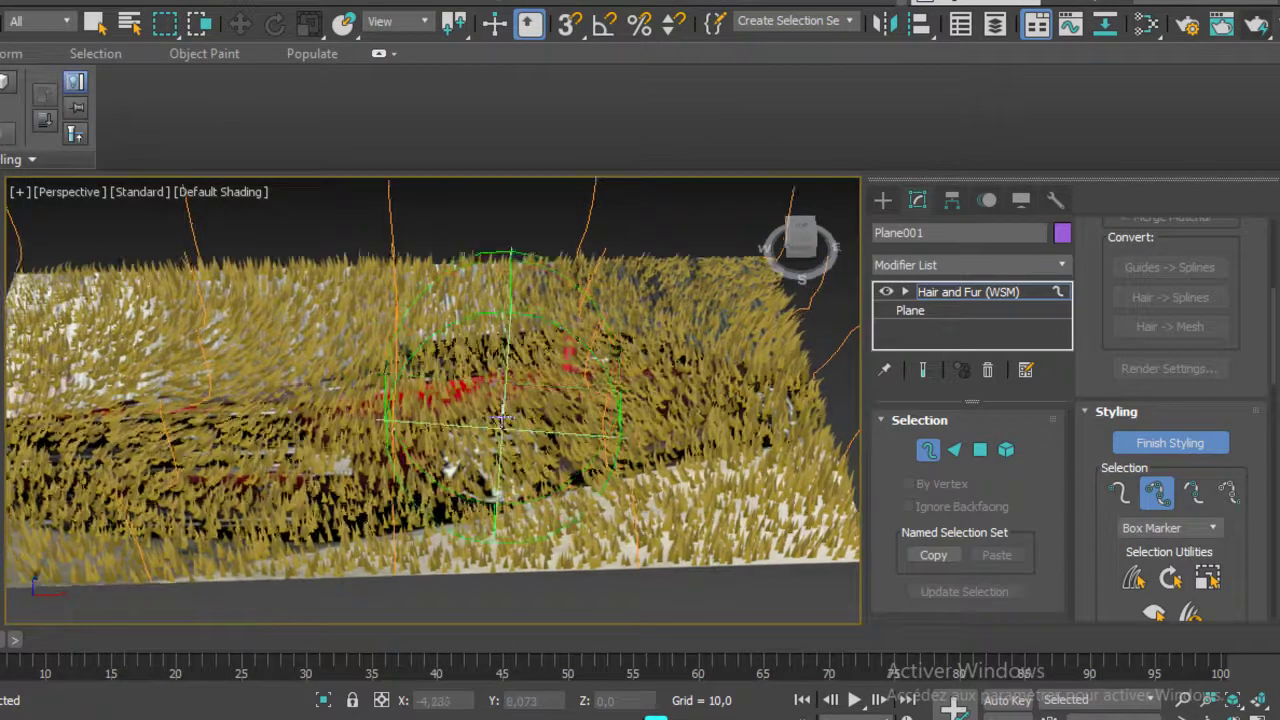
Step: Orbit to view the car image from above and render the brushed fur carpet
middle_click_drag(740, 310, 372, 338, "alt")
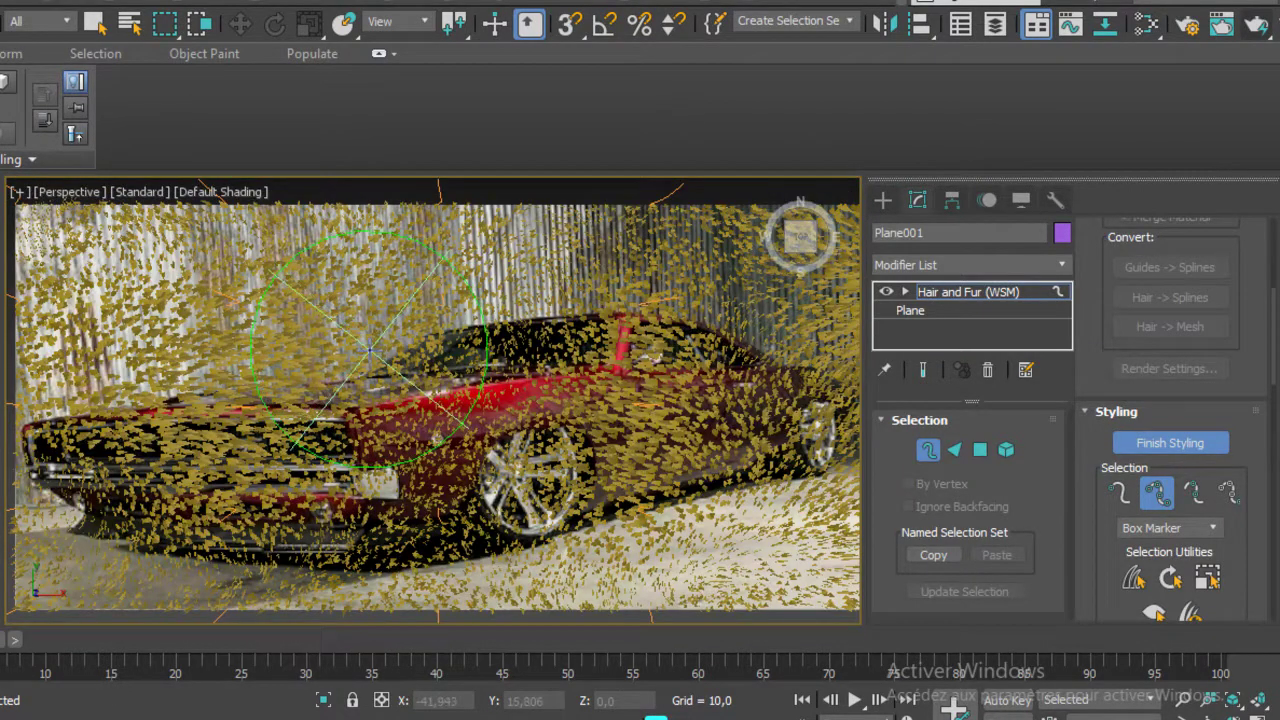
left_click(1256, 25)
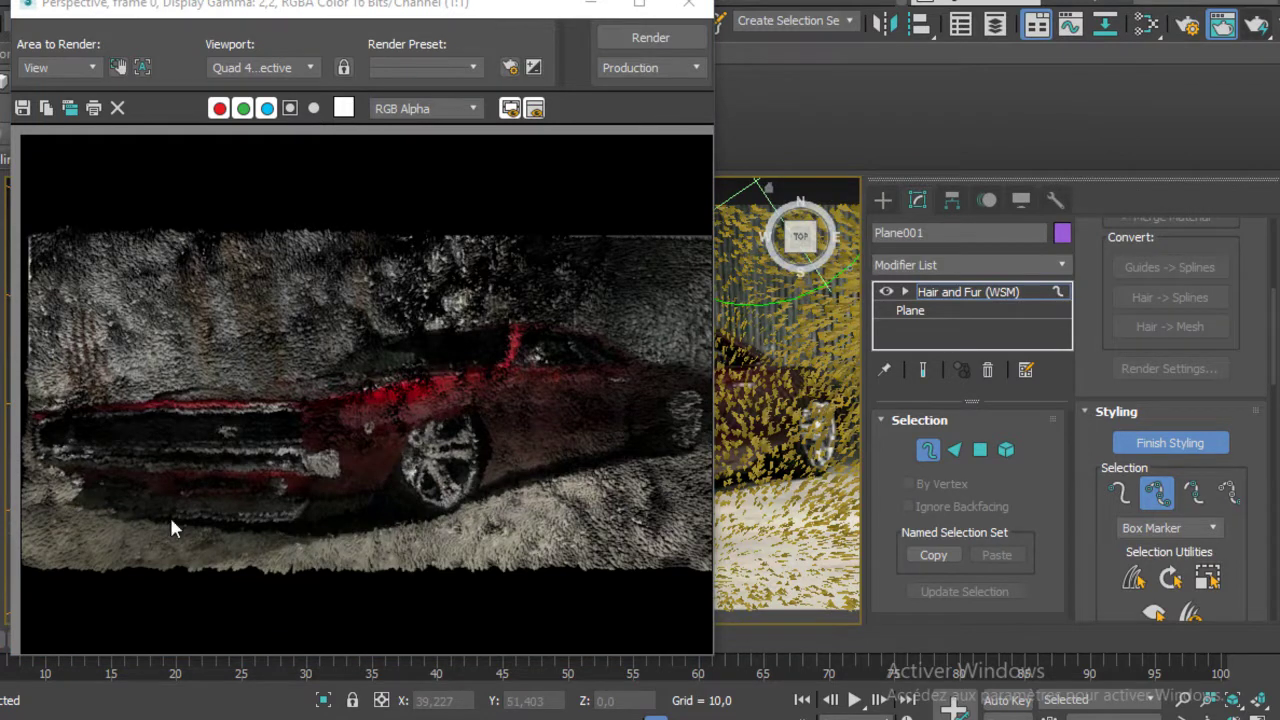
Step: Close the rendered image and pan to frame the fur-covered car plane
left_click(693, 10)
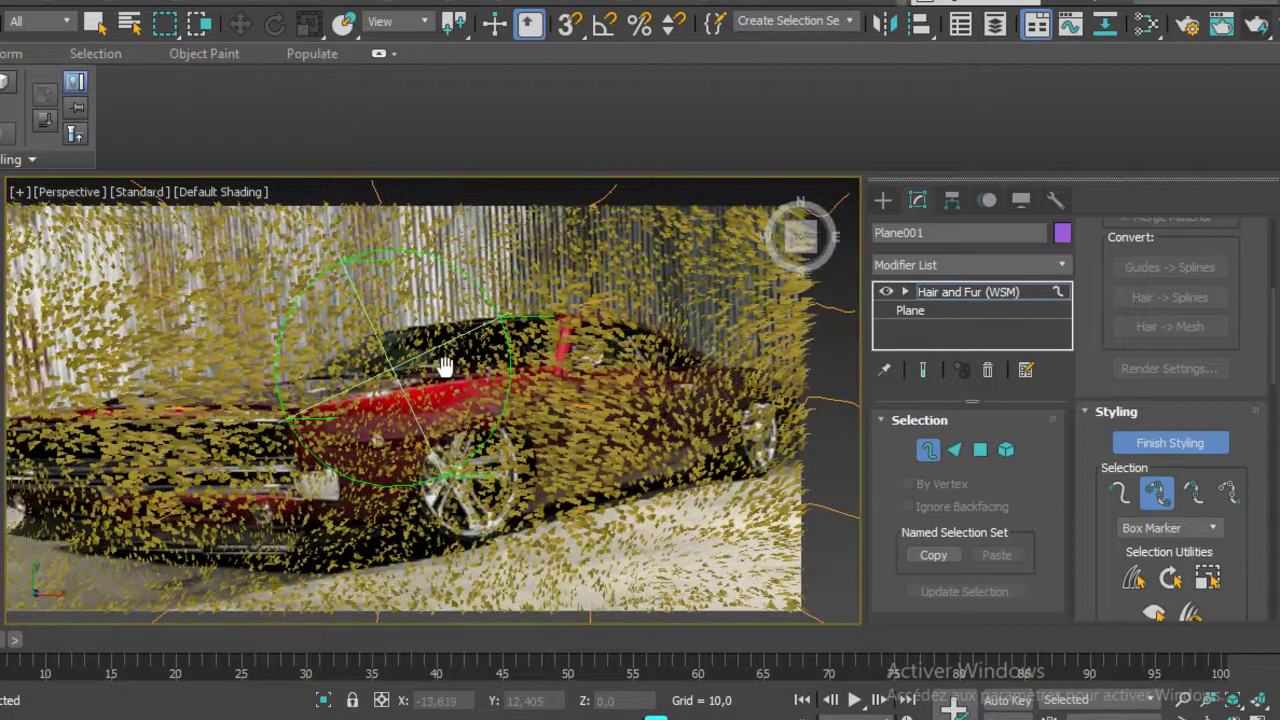
mouse_move(500, 372)
middle_mouse_down()
mouse_move(466, 360)
mouse_move(490, 352)
middle_mouse_up()
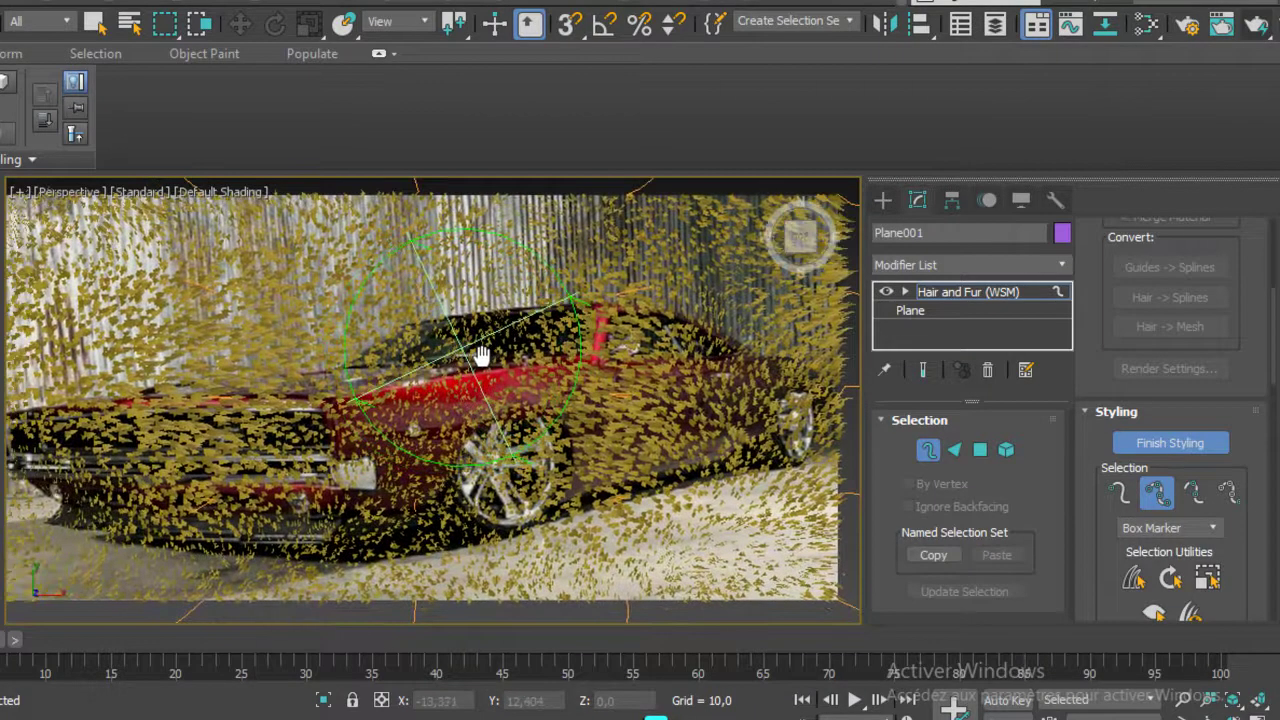